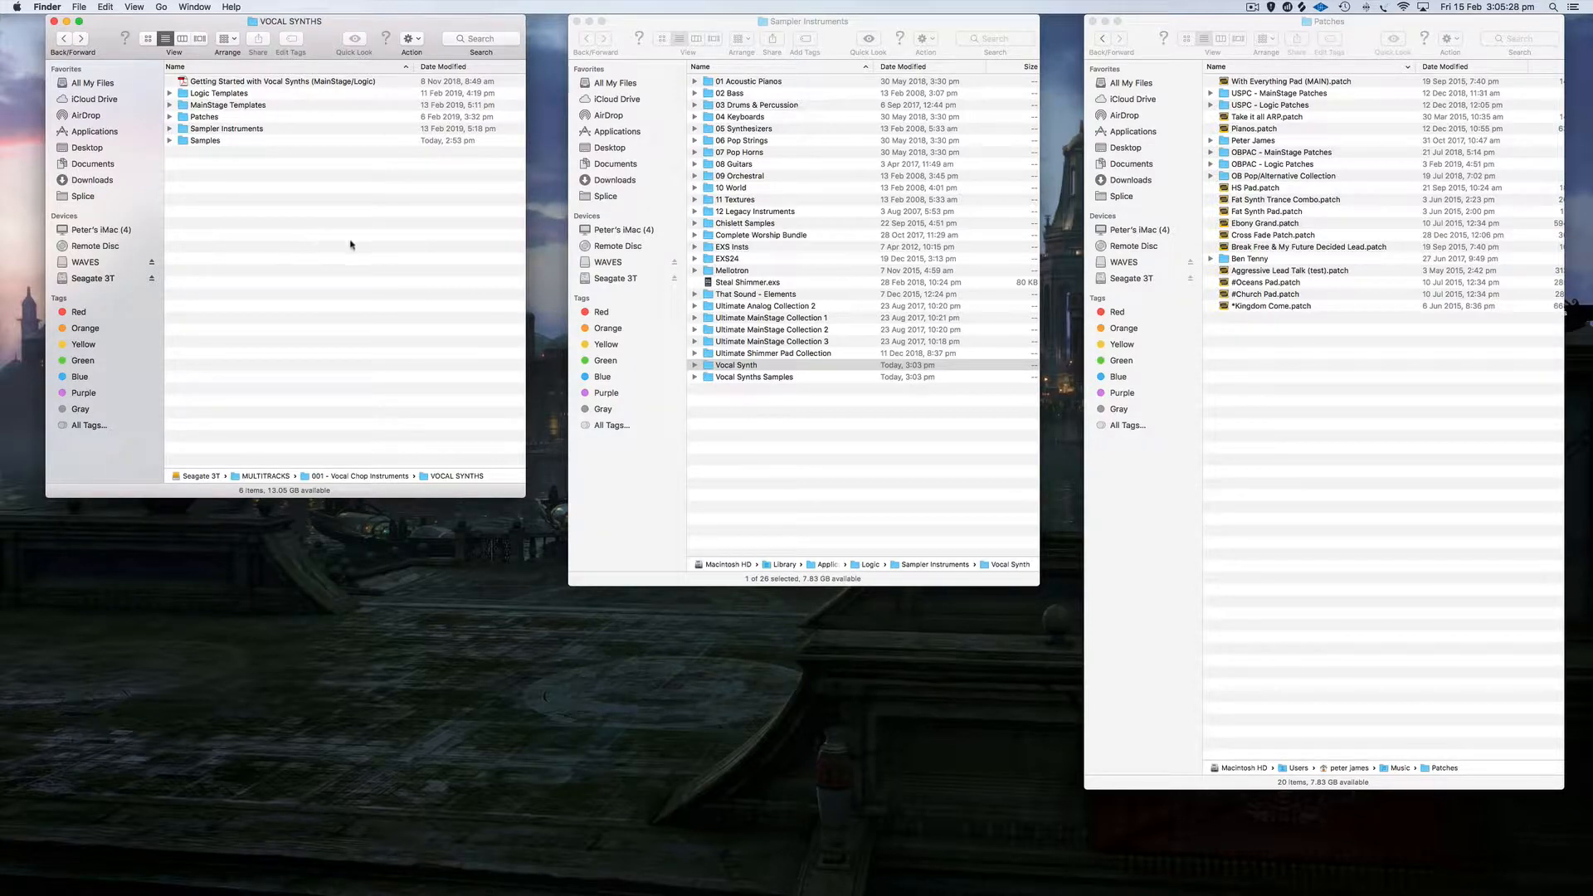
Locate the getting-started guide and examine the contents of the Logic Templates and MainStage Templates folders in VOCAL SYNTHS.
left_click(229, 82)
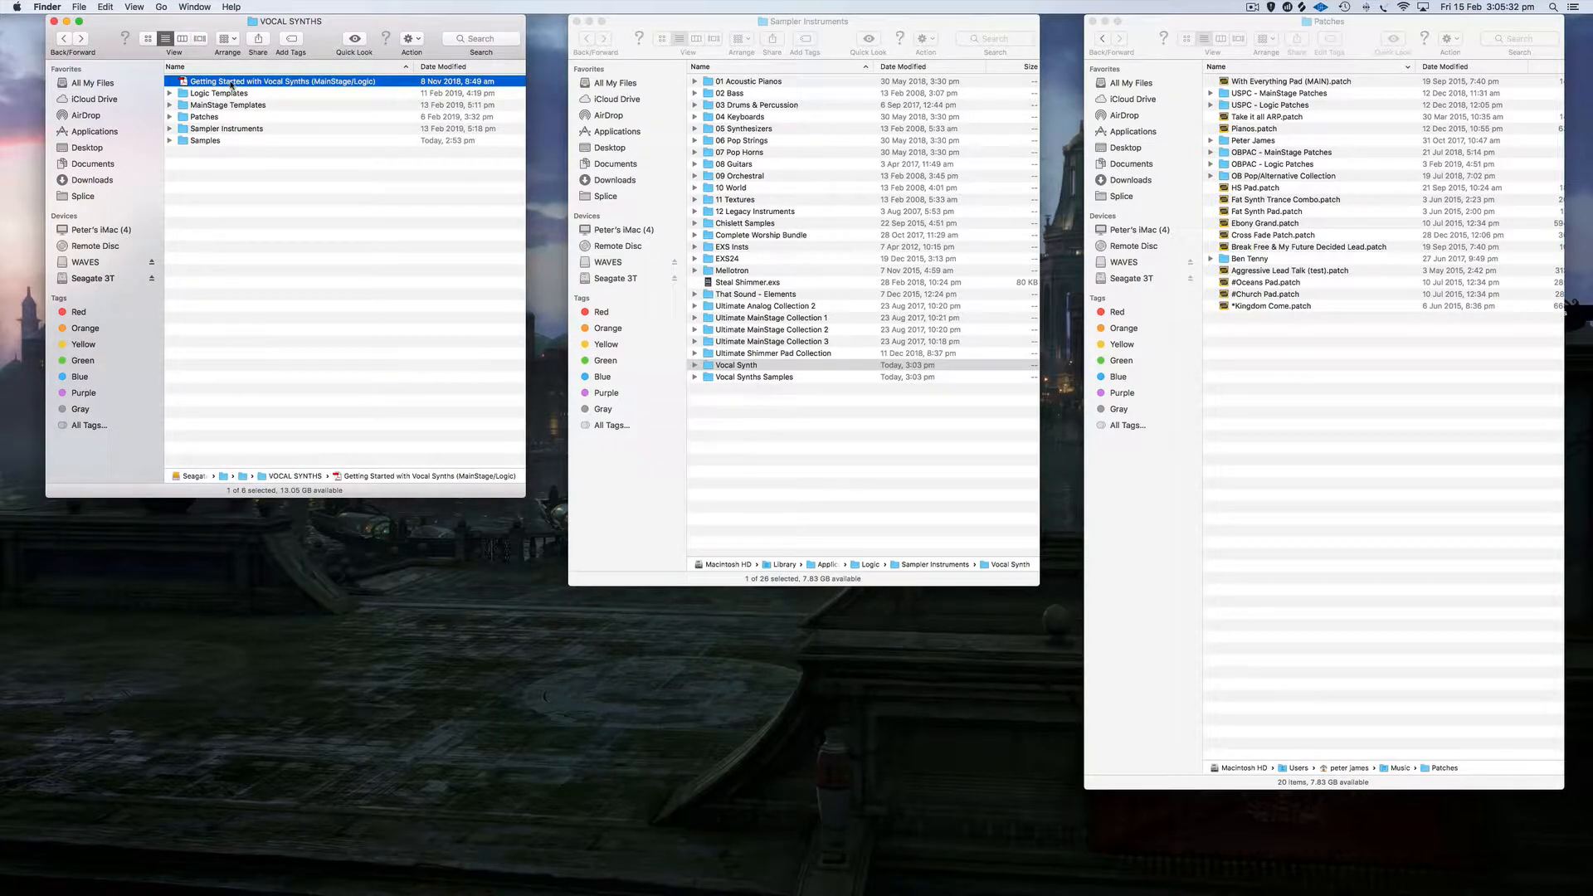
left_click(171, 93)
left_click(169, 188)
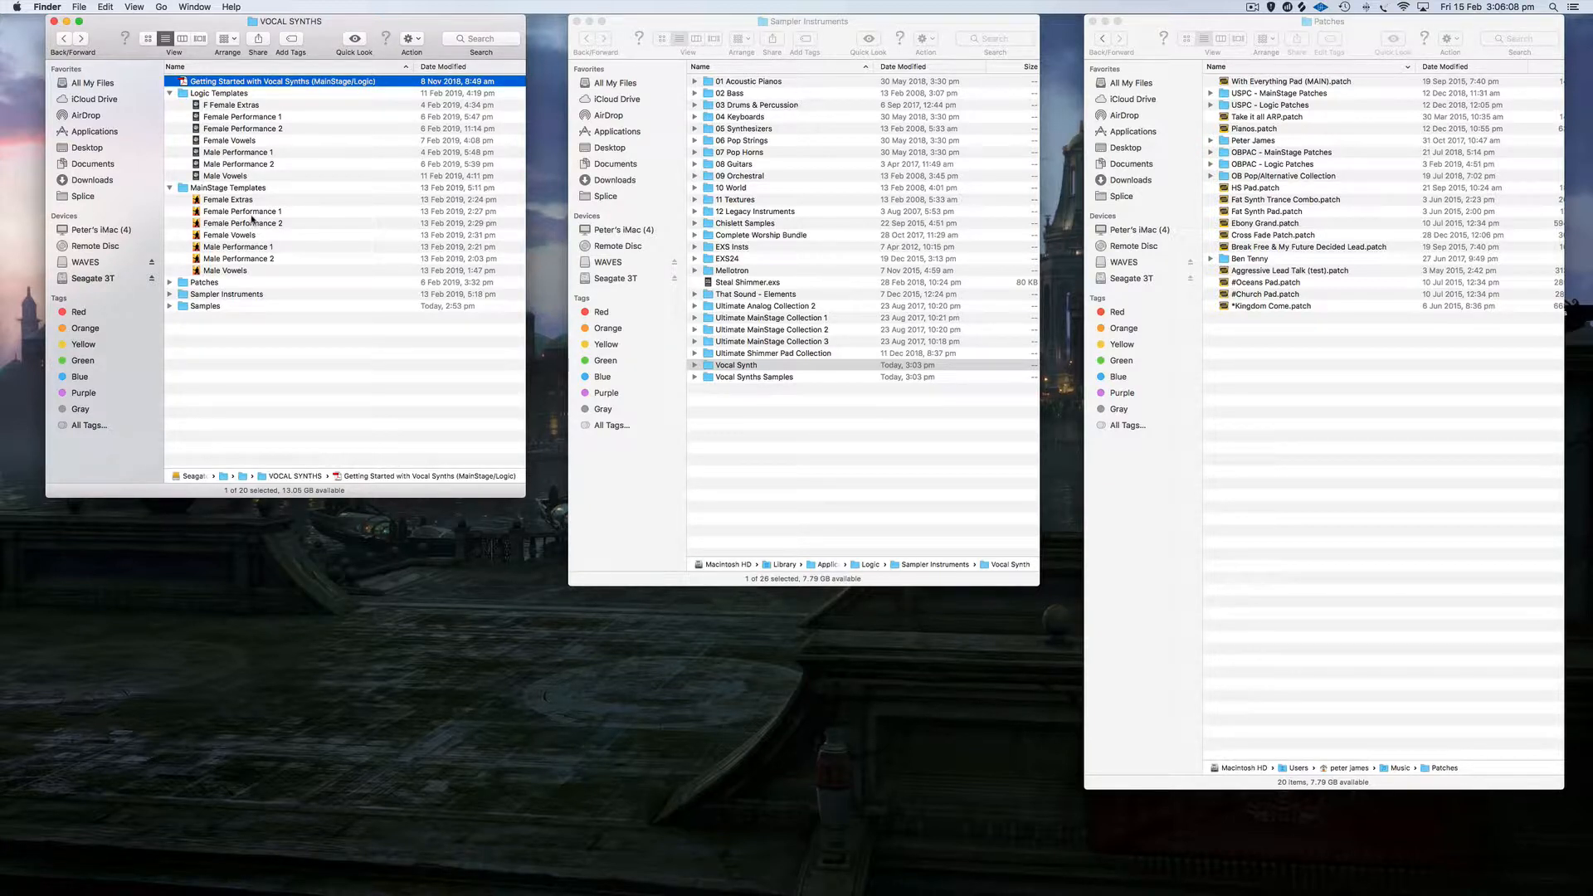
left_click(170, 188)
left_click(170, 93)
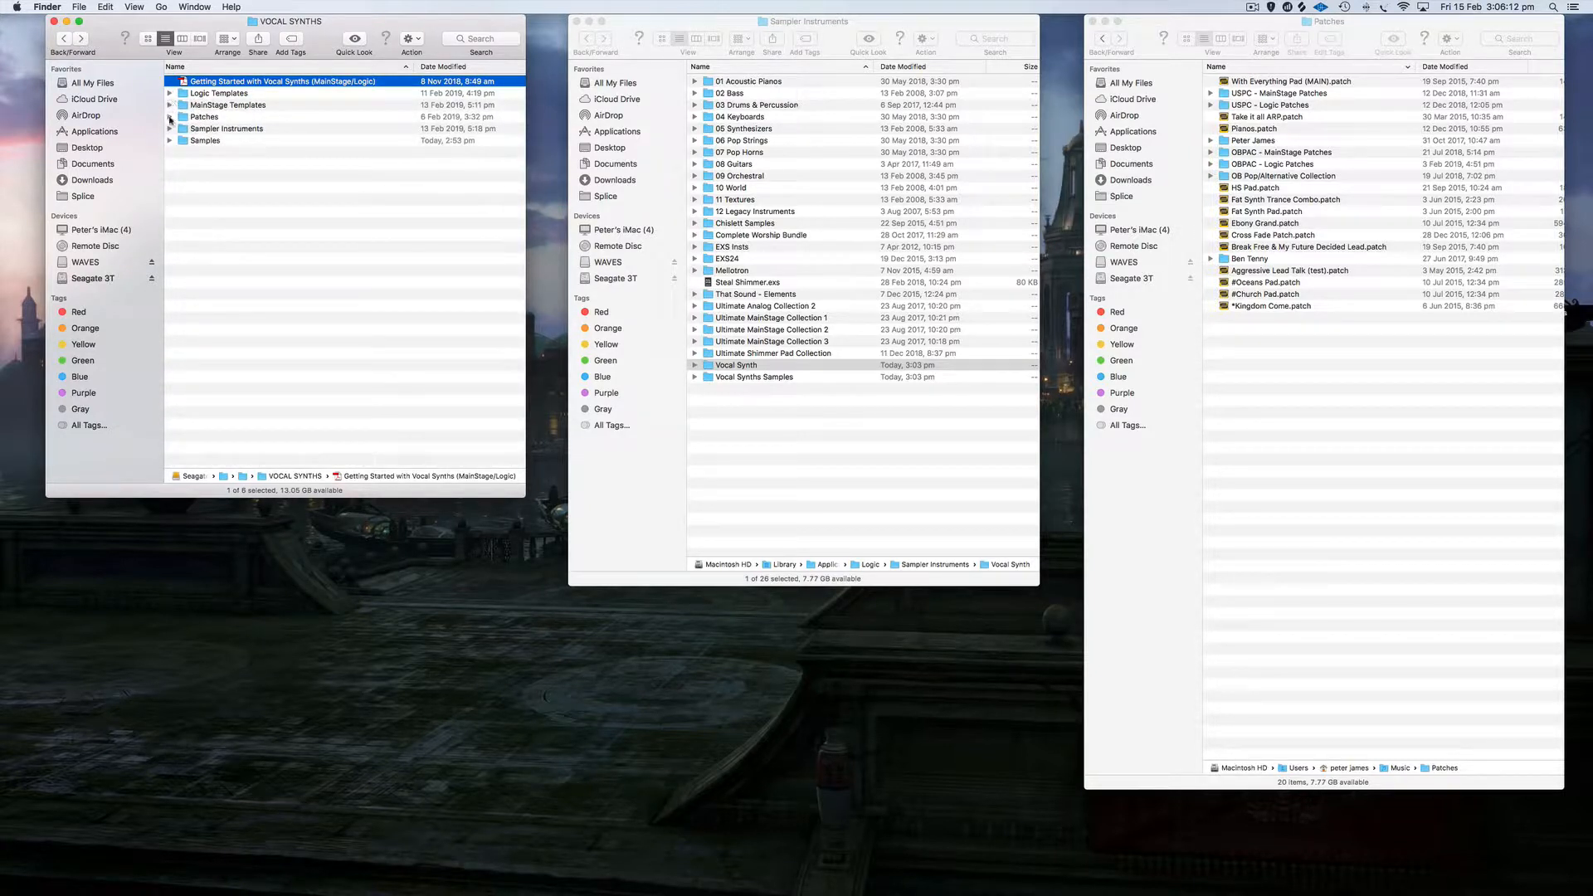
Examine the Female subfolder of Vocal Splice Leads within the MainStage patches in the Patches folder.
left_click(171, 117)
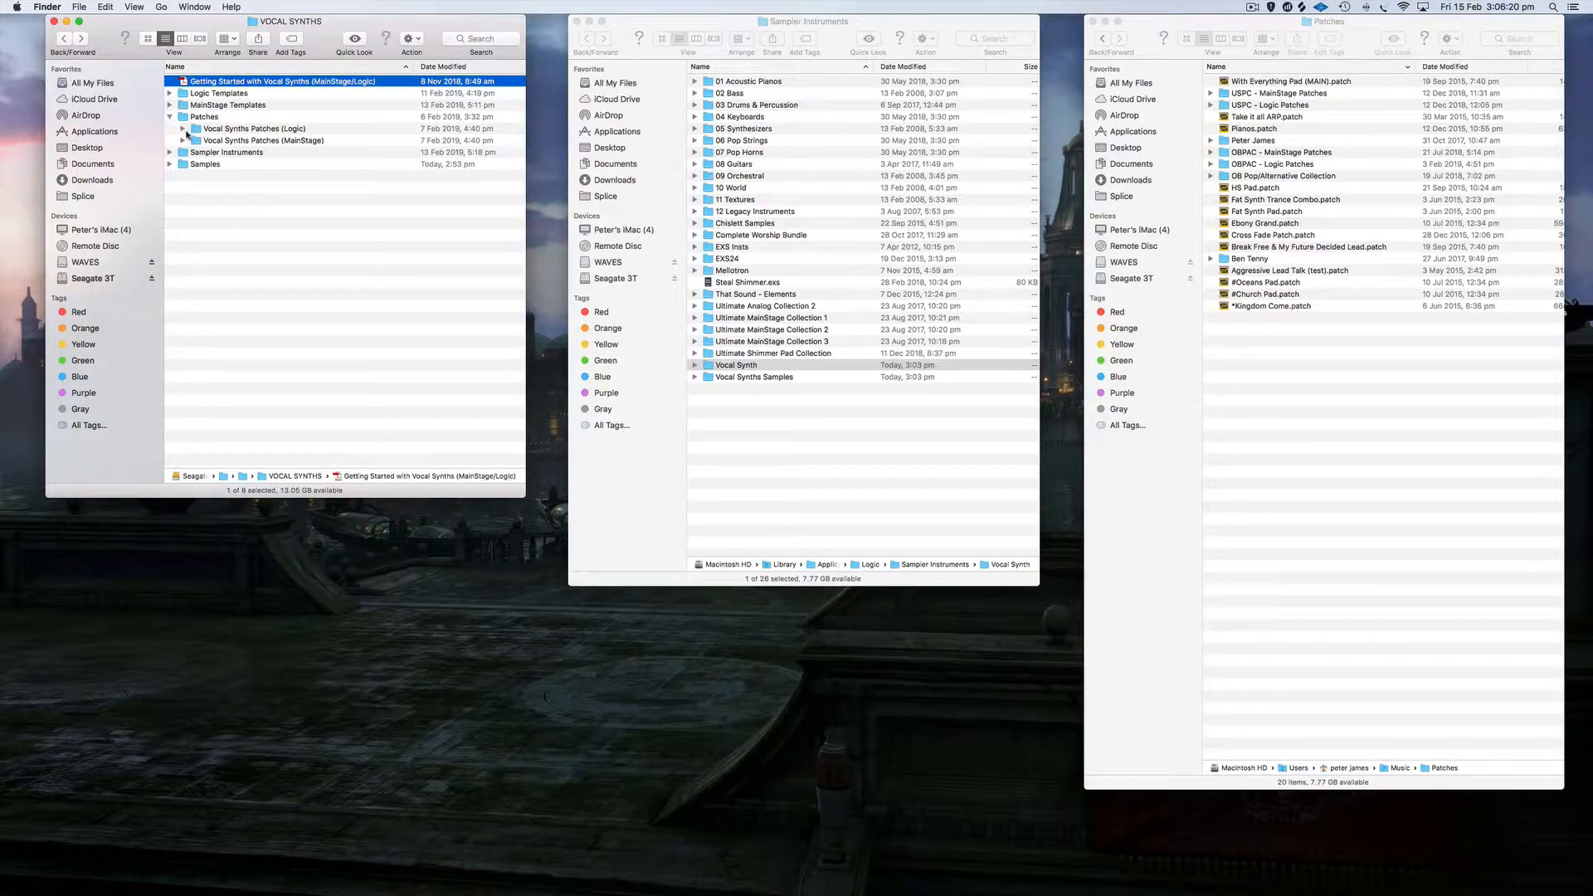
left_click(182, 140)
left_click(195, 152)
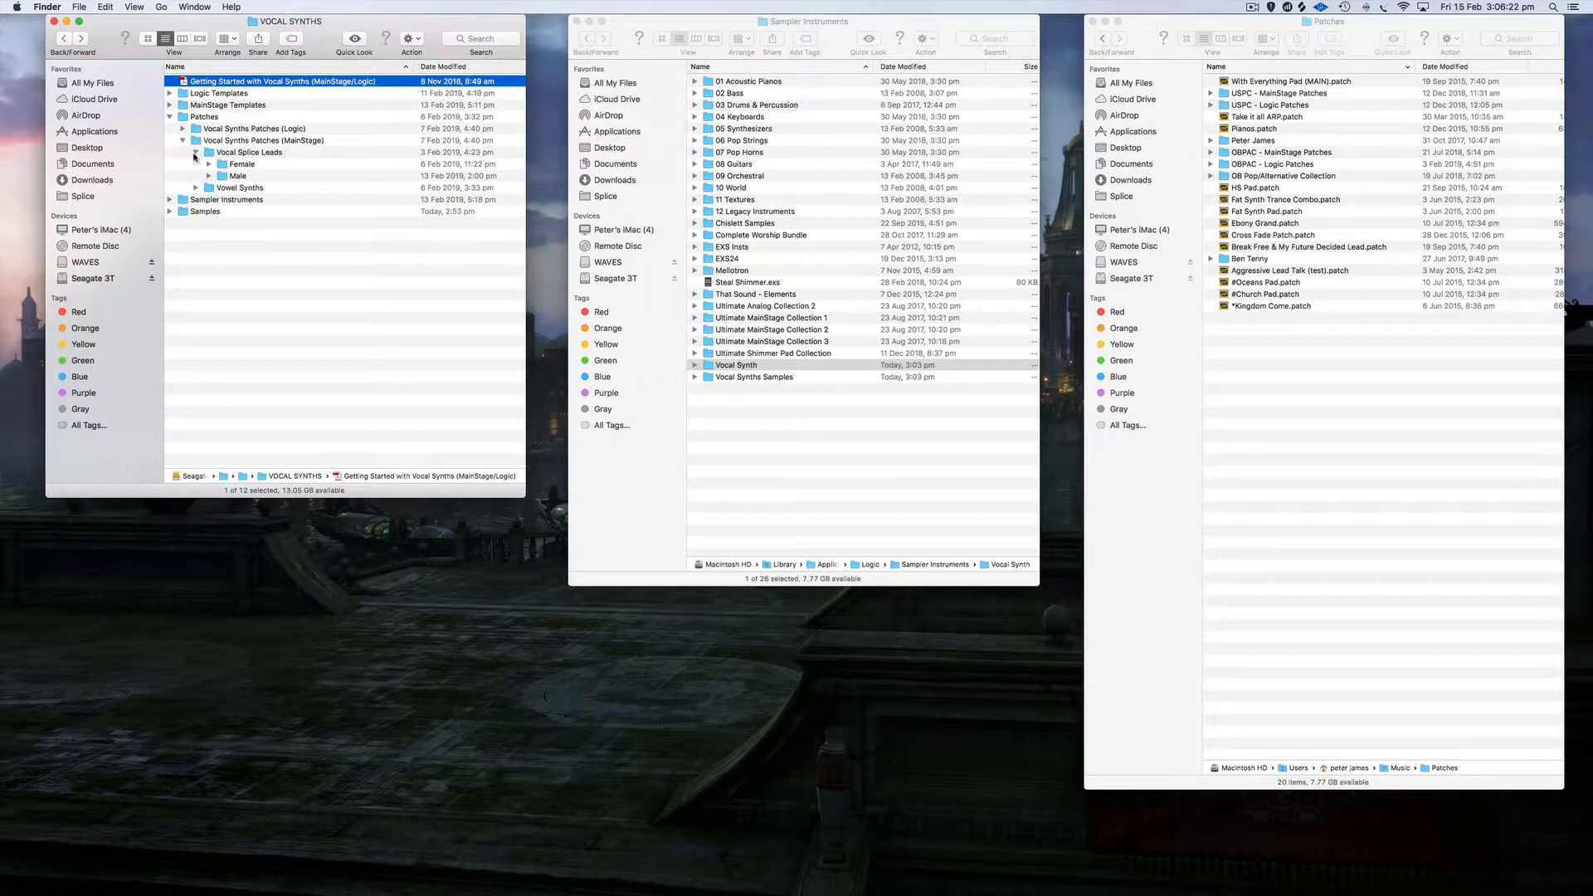
left_click(196, 154)
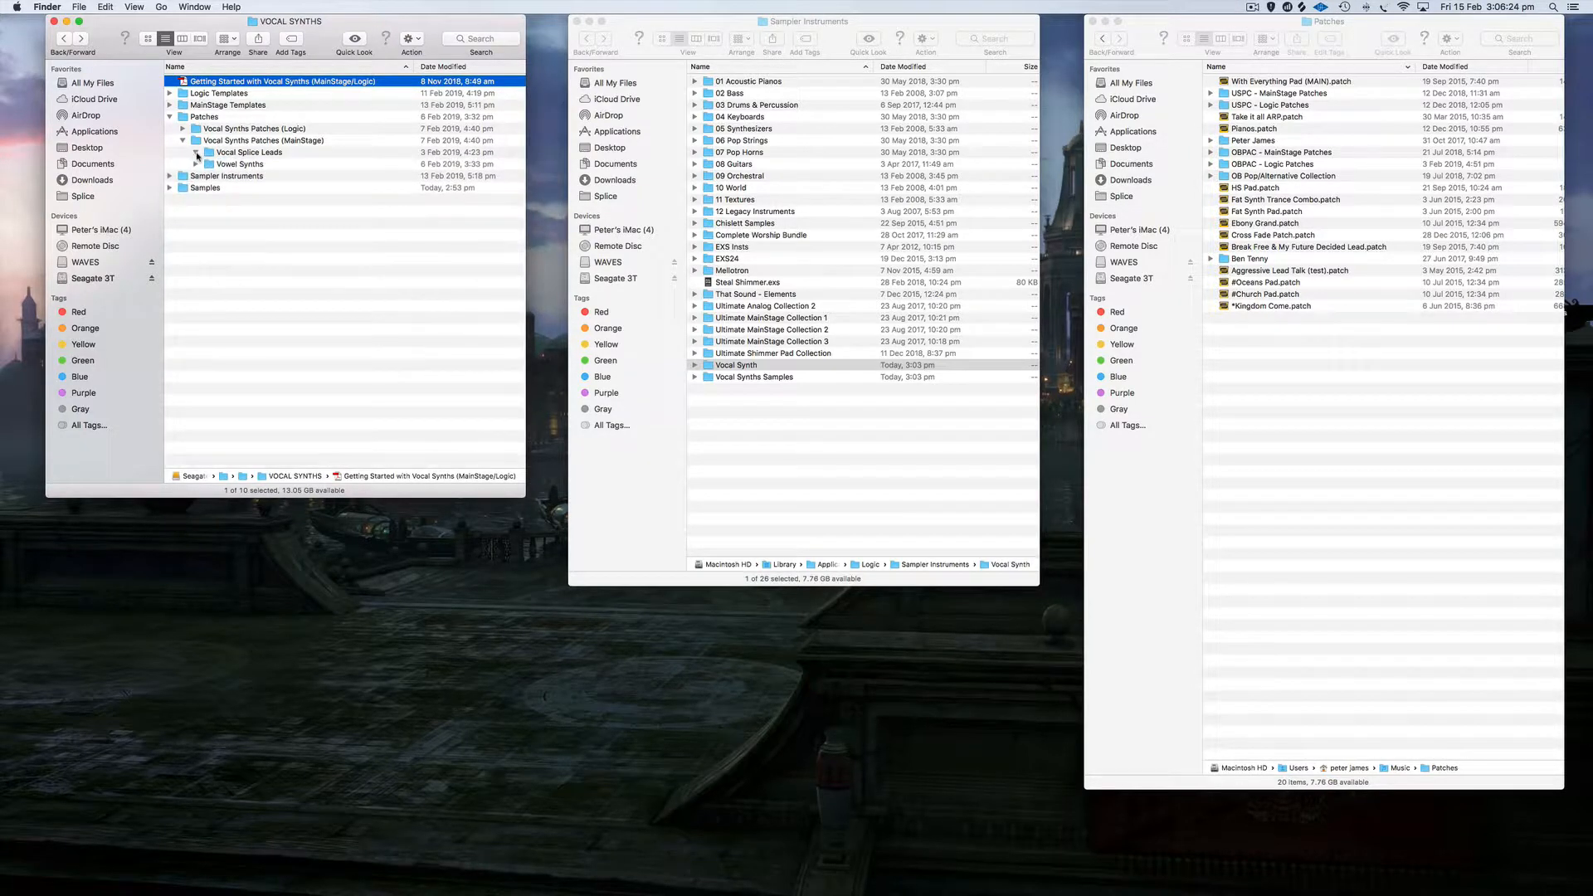
left_click(195, 154)
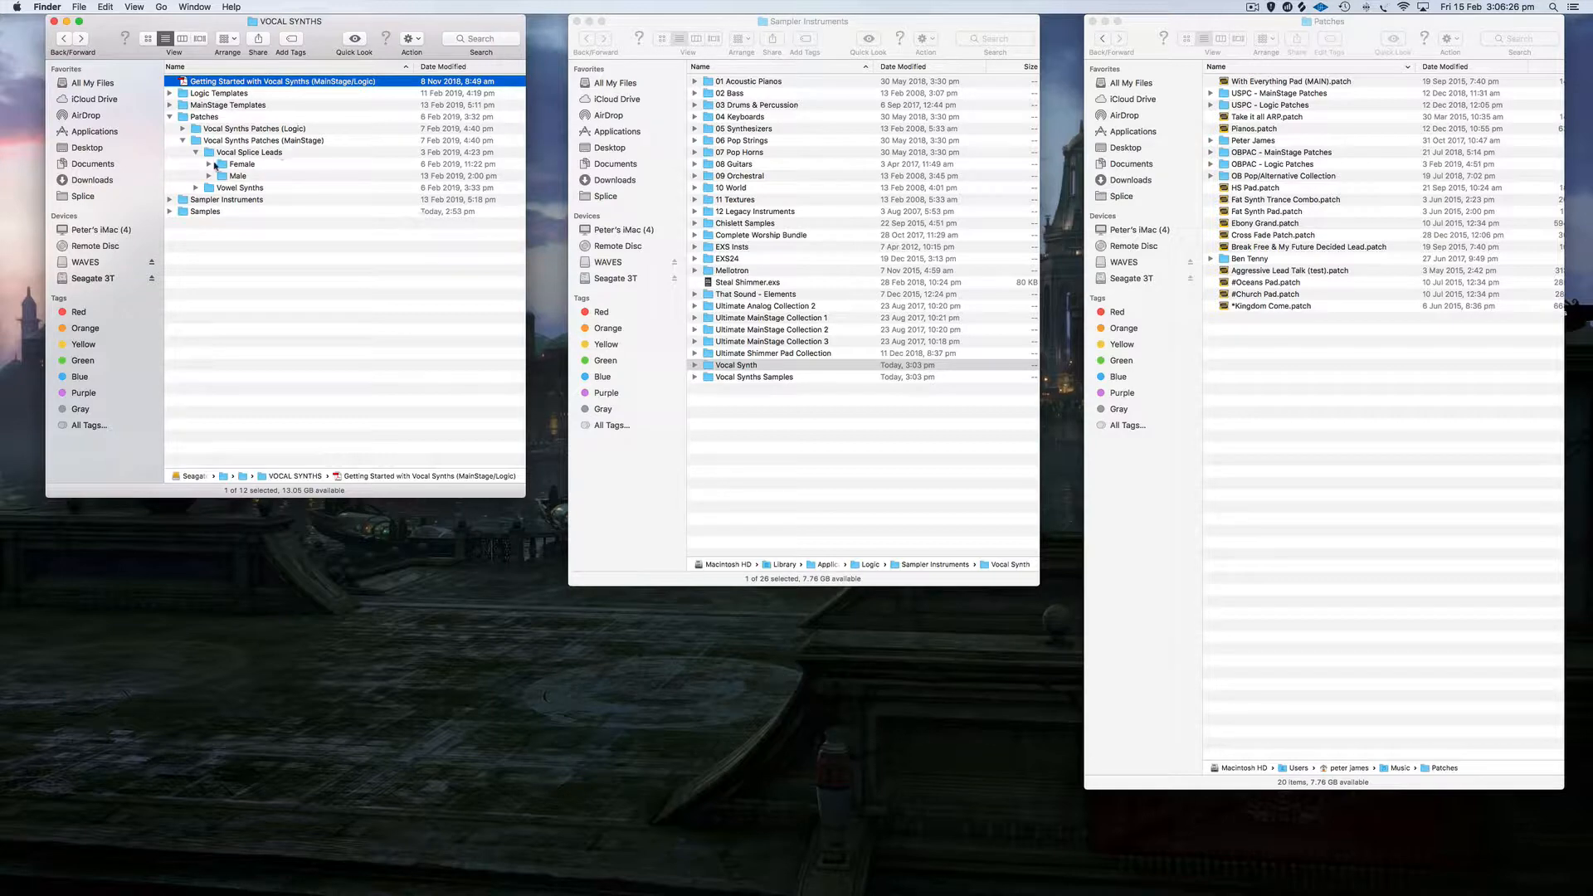
left_click(208, 164)
left_click(208, 164)
left_click(208, 165)
left_click(208, 164)
Examine the Female and Male patches under Vowel Synths, and collapse the Patches folder.
left_click(196, 187)
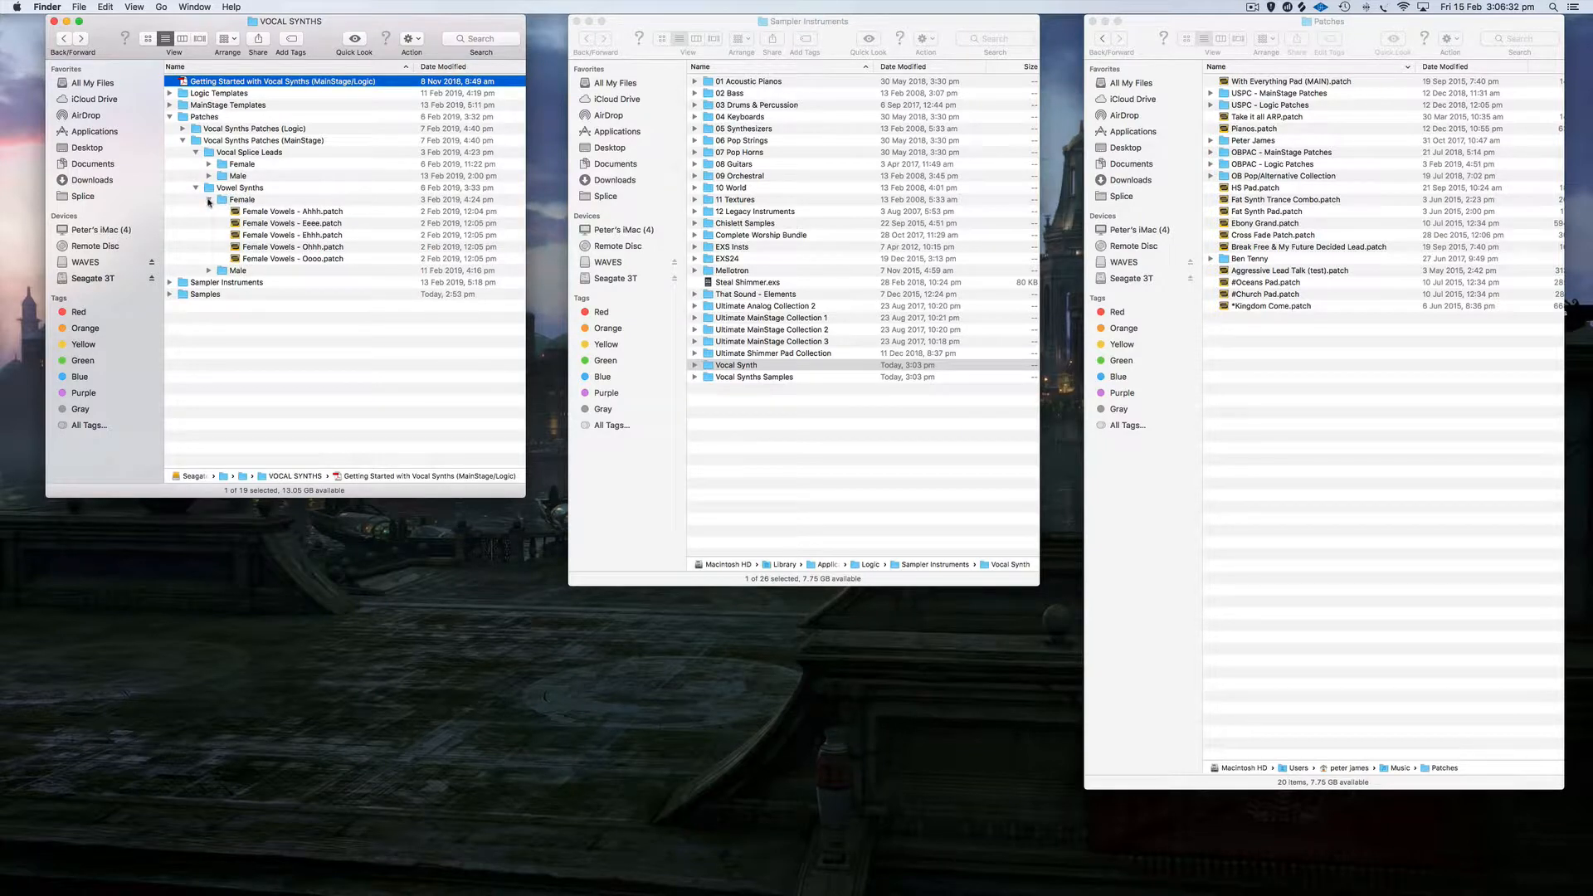
left_click(208, 271)
left_click(208, 271)
left_click(208, 200)
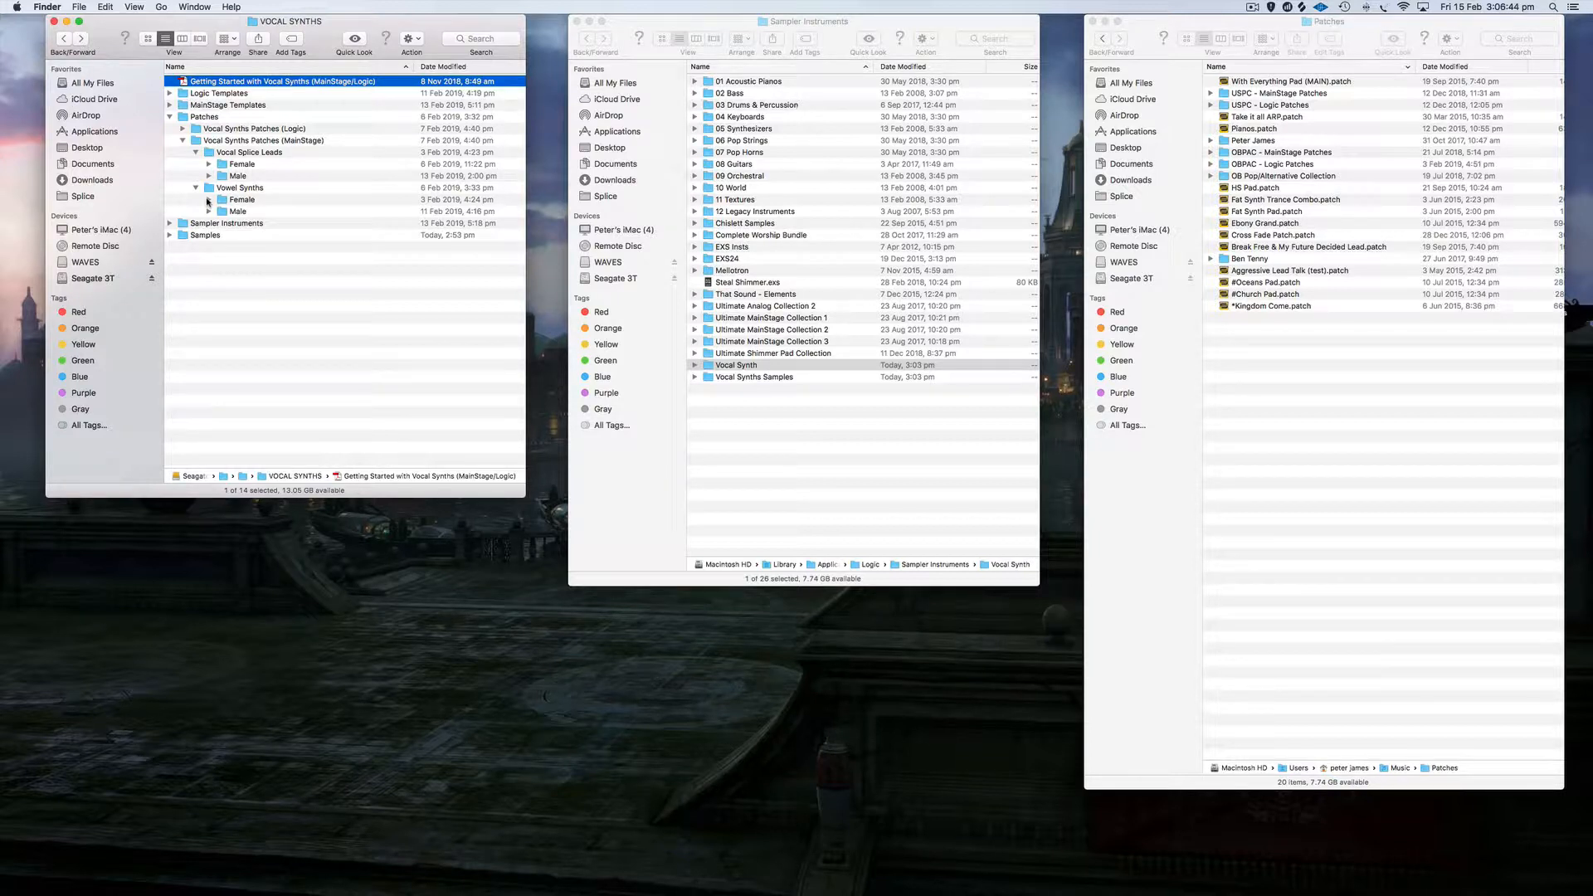
left_click(208, 200)
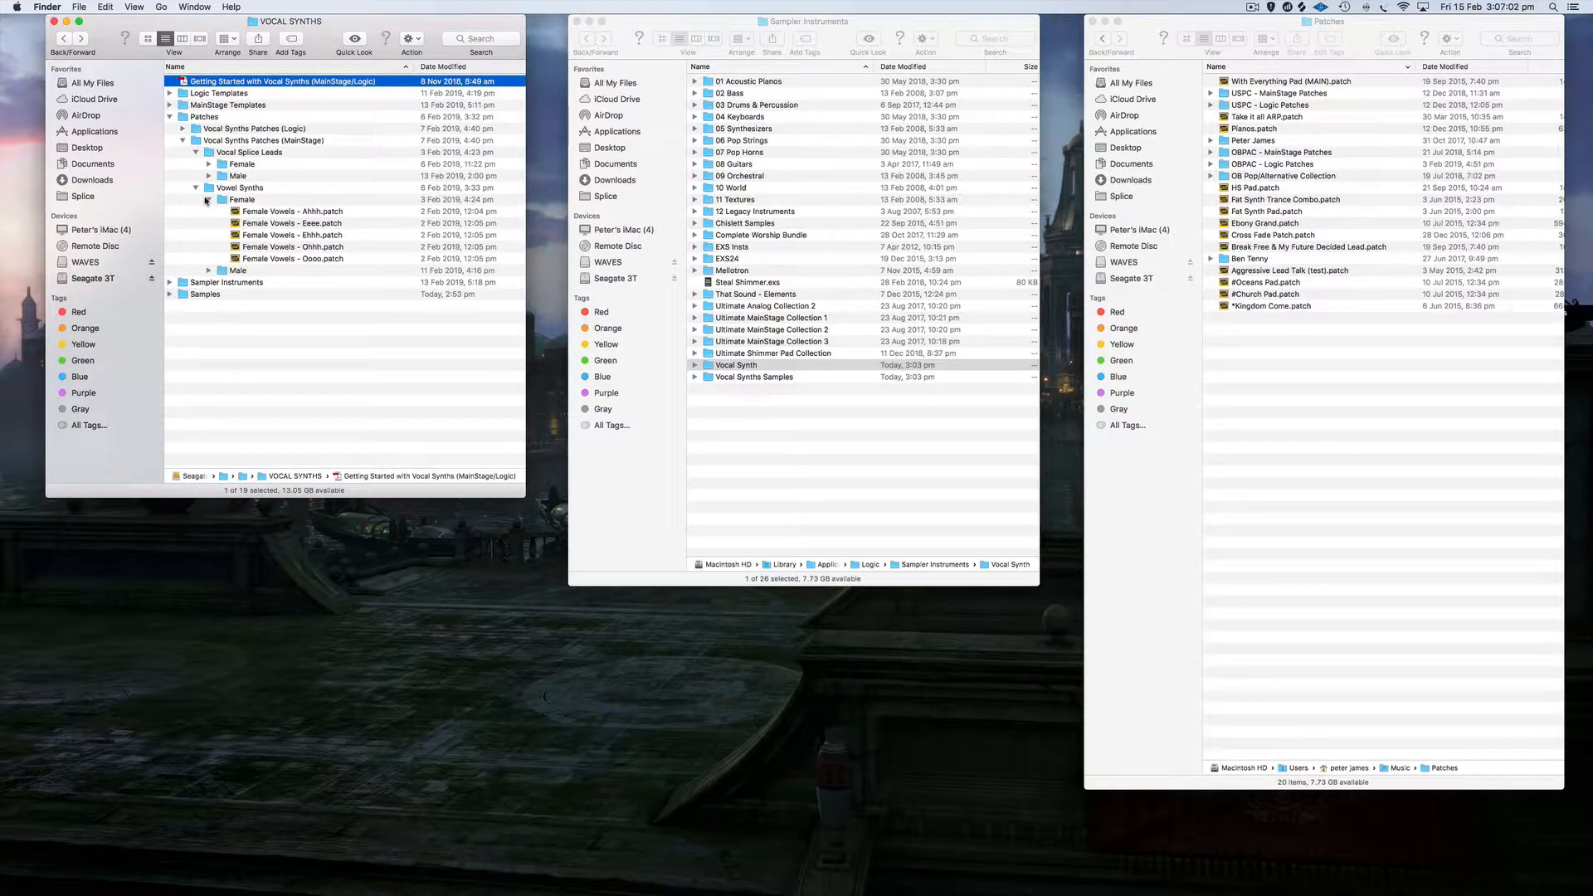
left_click(274, 214)
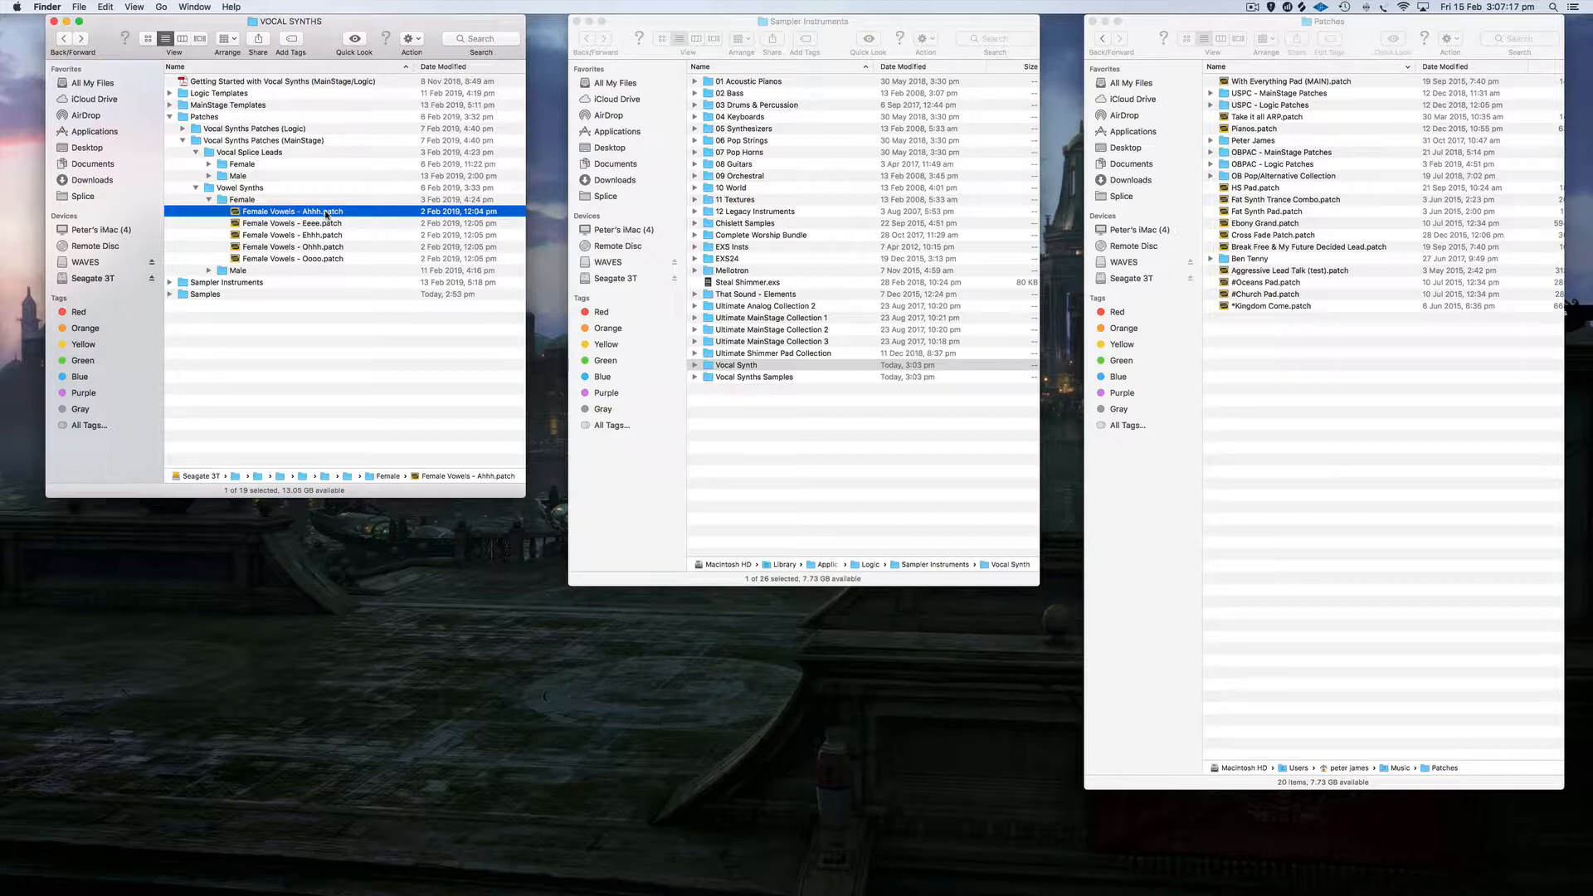
left_click(195, 187)
left_click(195, 154)
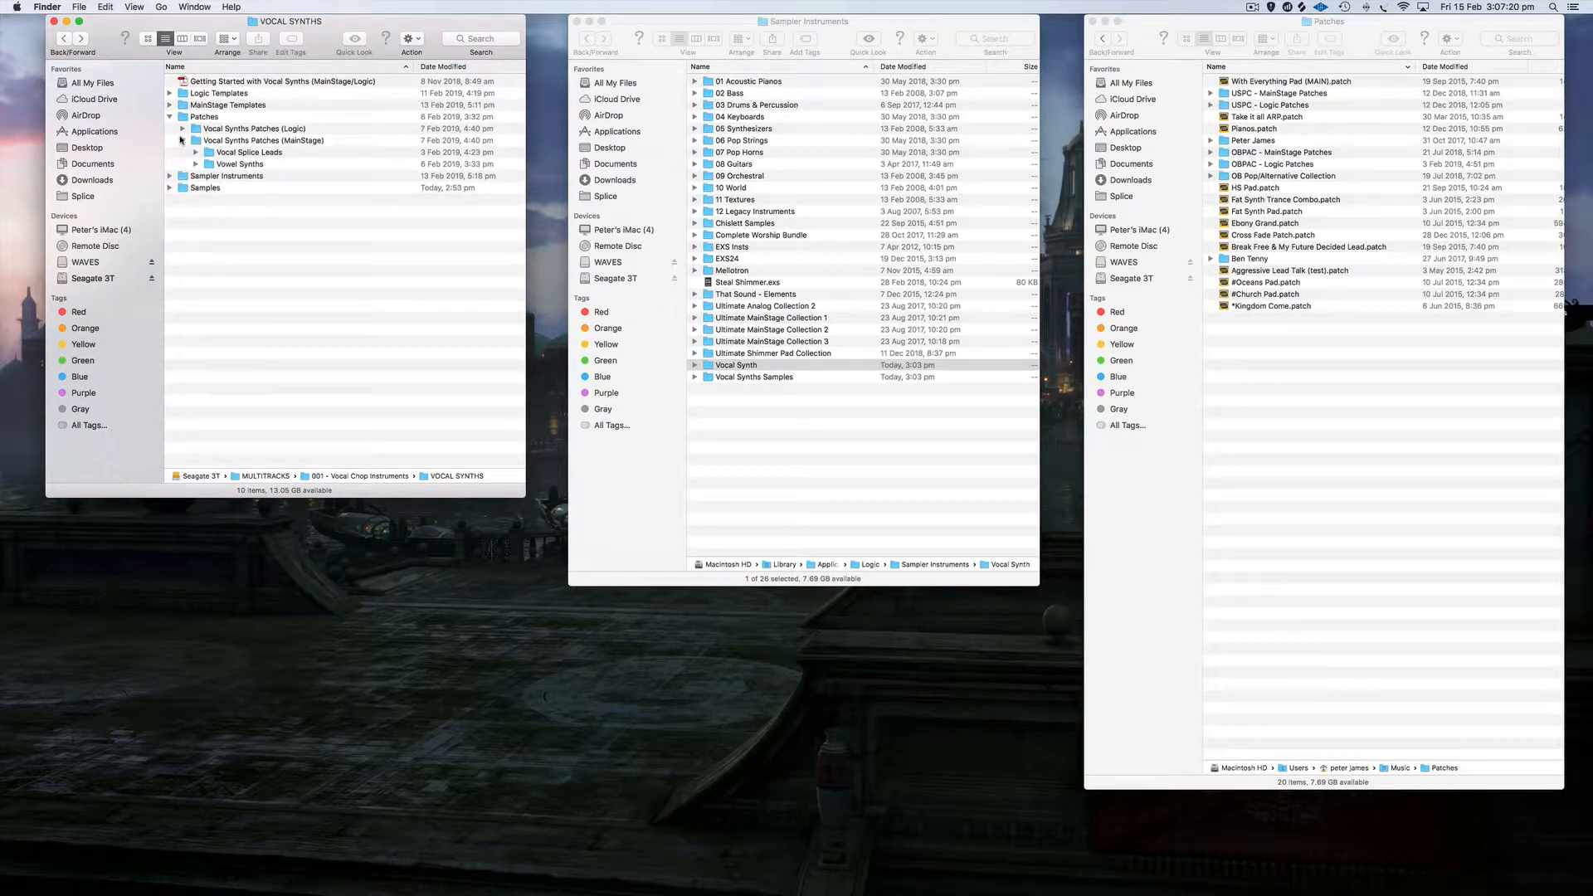
left_click(170, 117)
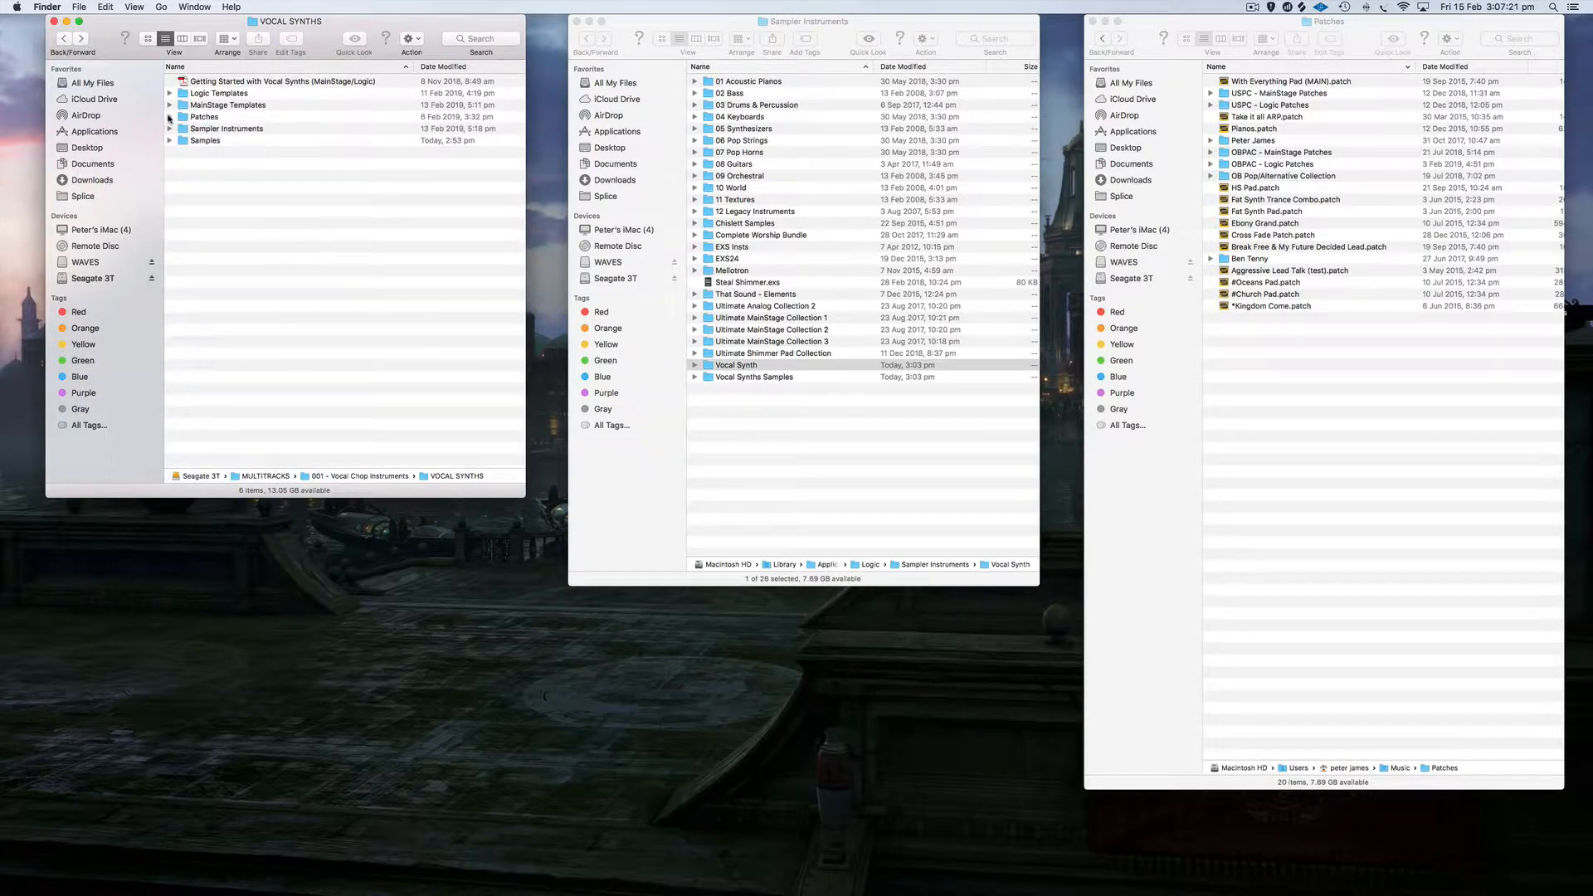
Examine the contents of the Sampler Instruments and Samples folders in VOCAL SYNTHS, and collapse both.
left_click(214, 130)
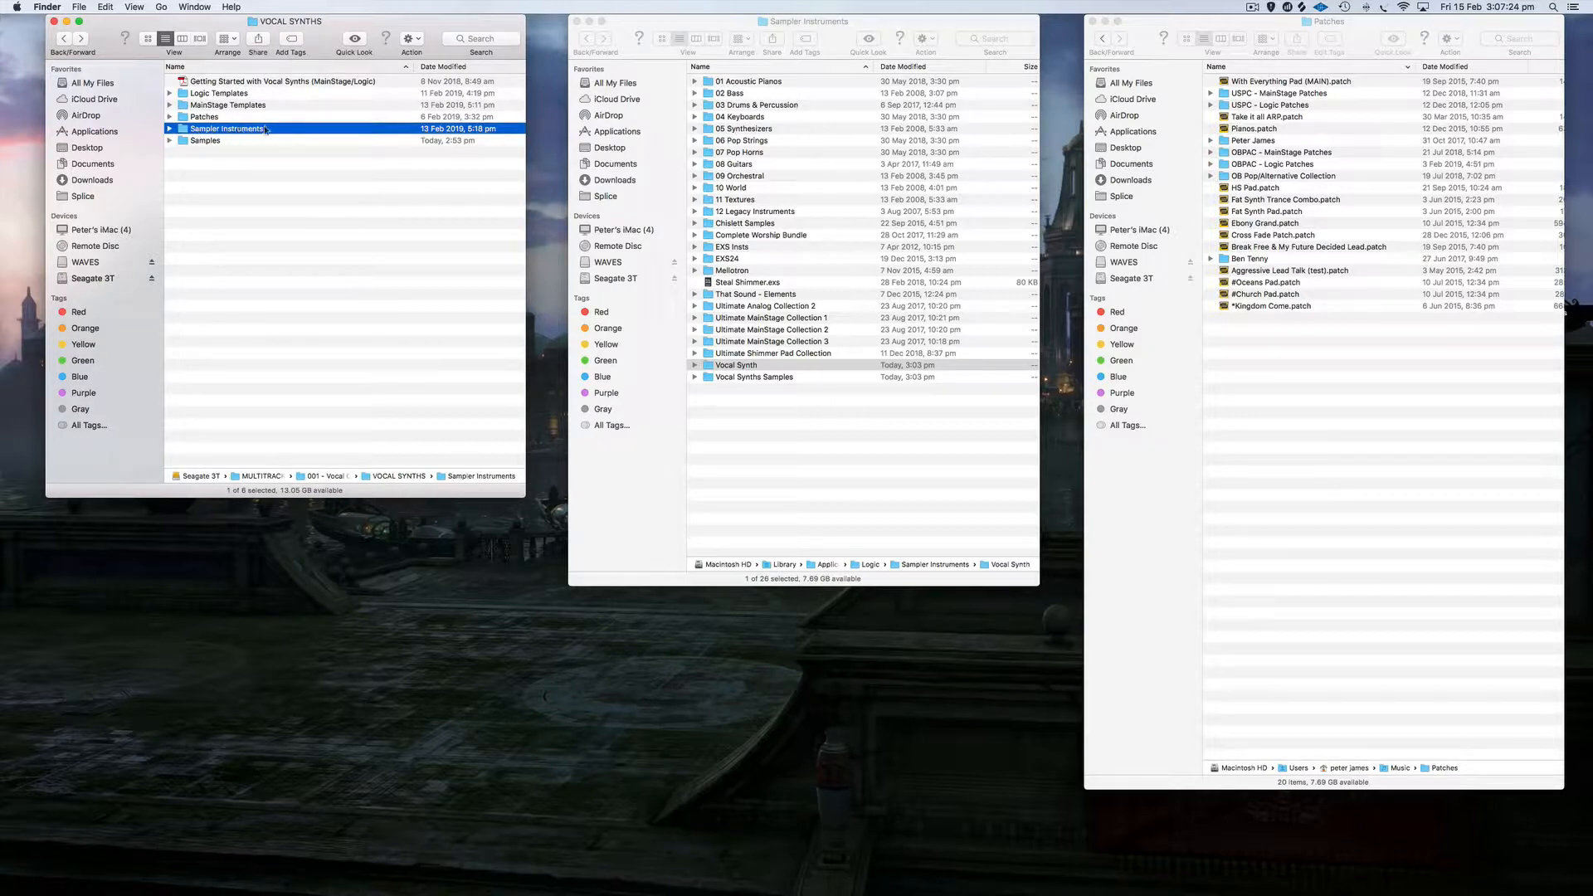
left_click(169, 128)
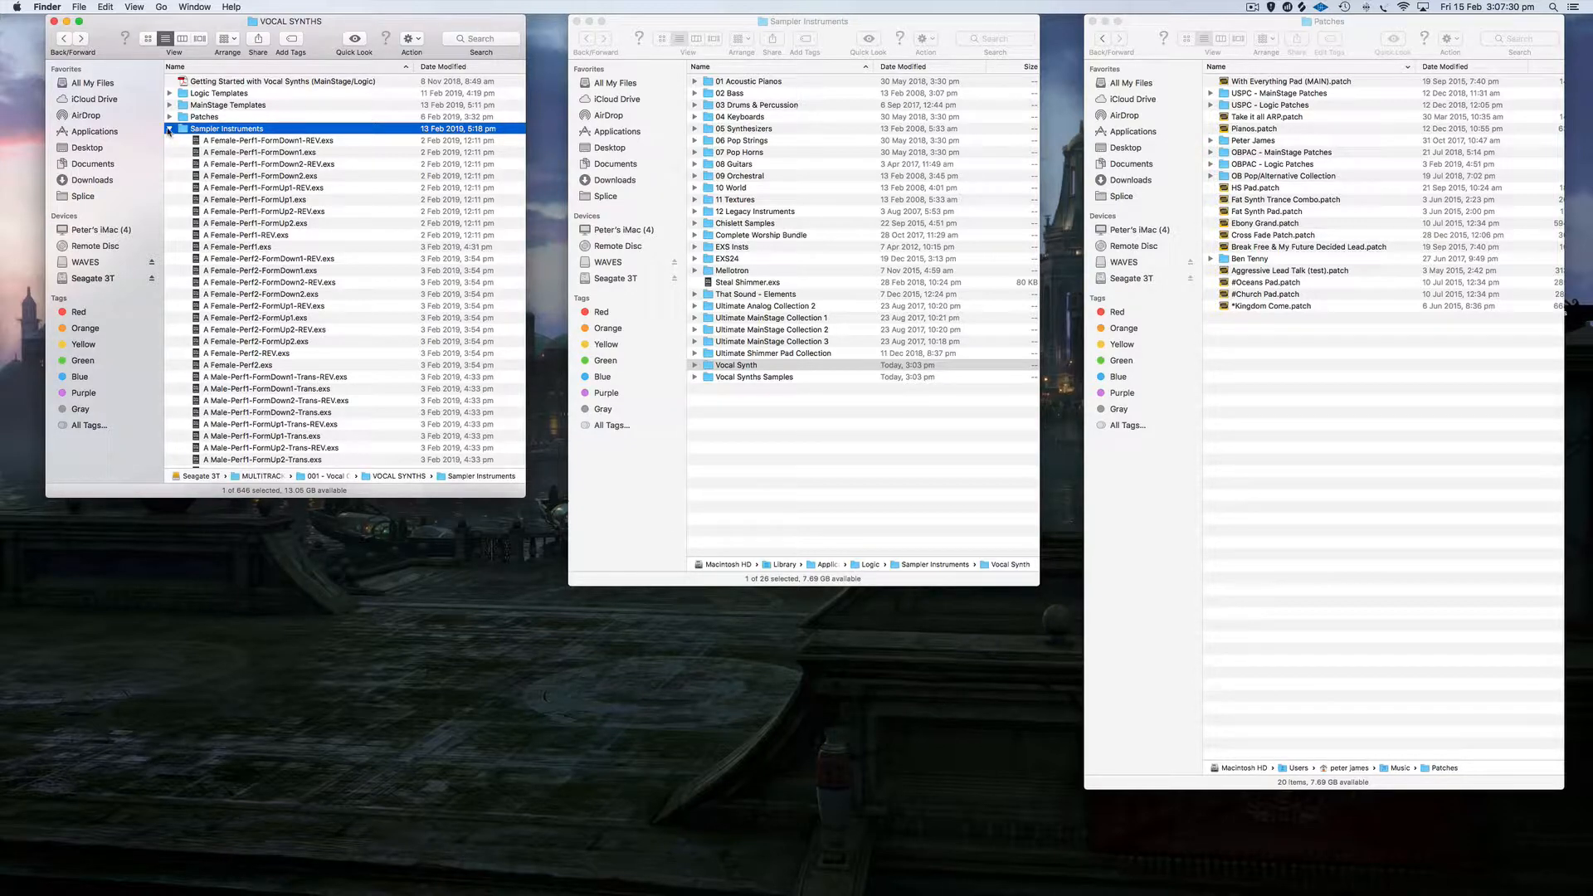
left_click(168, 129)
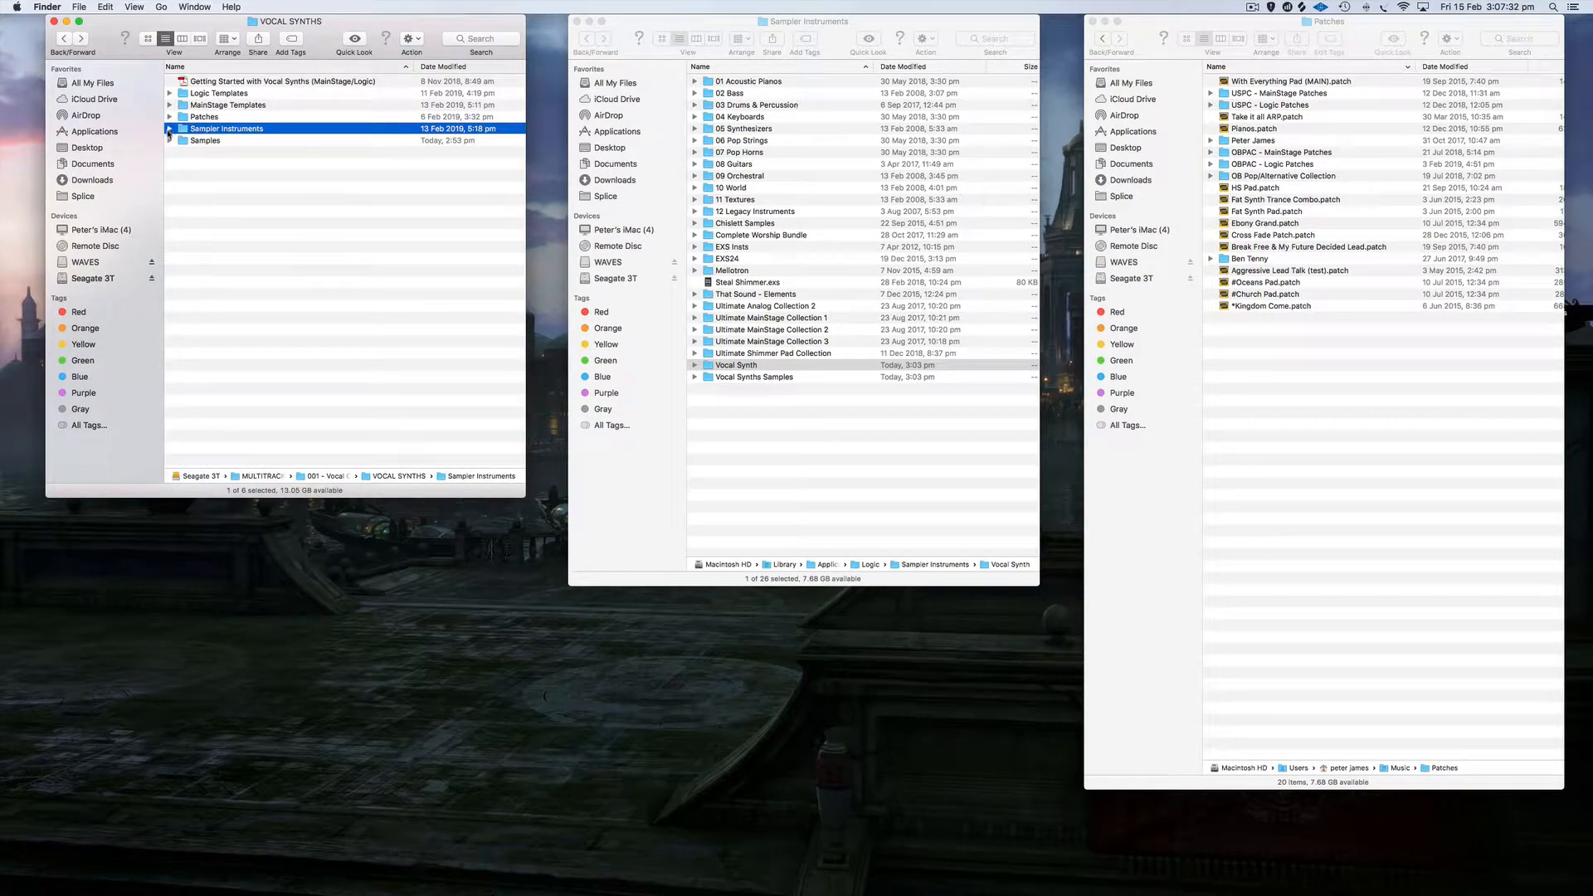
left_click(168, 141)
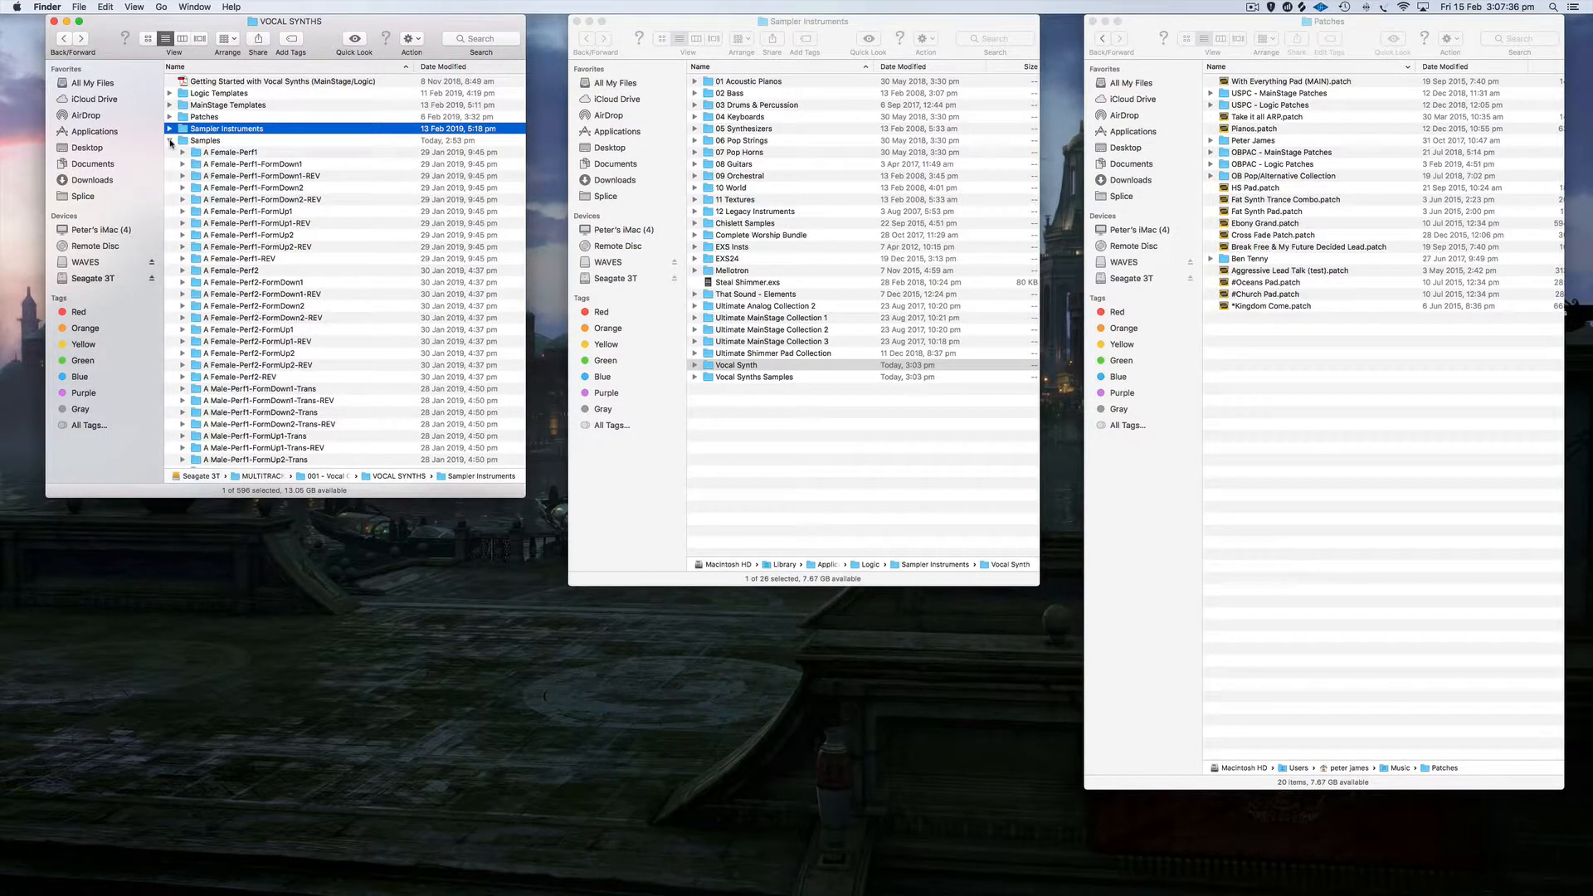
left_click(171, 141)
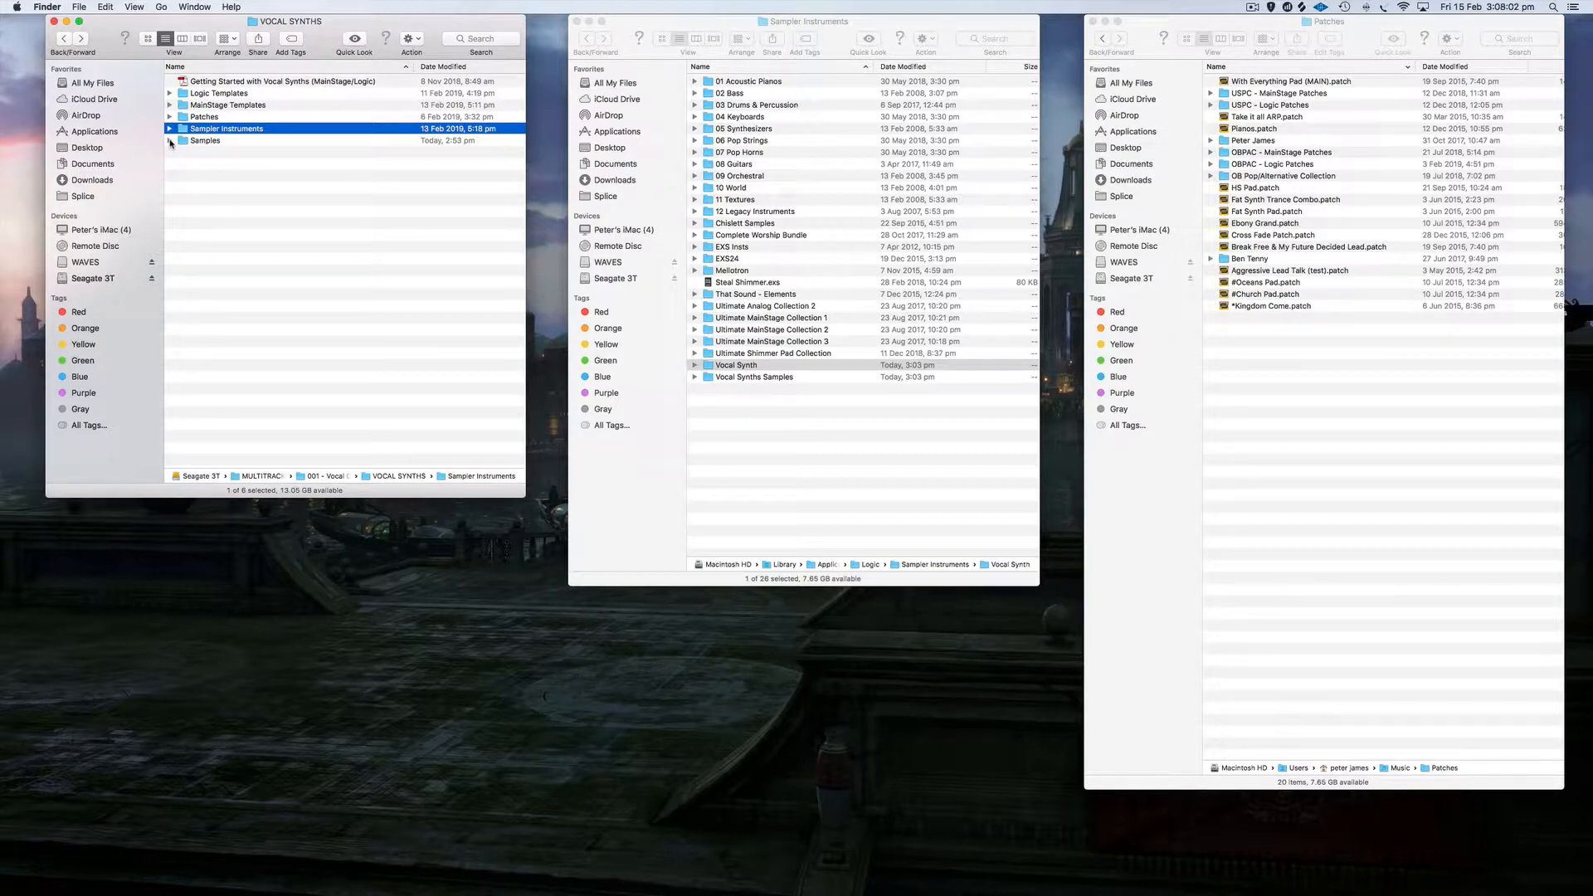
left_click(170, 141)
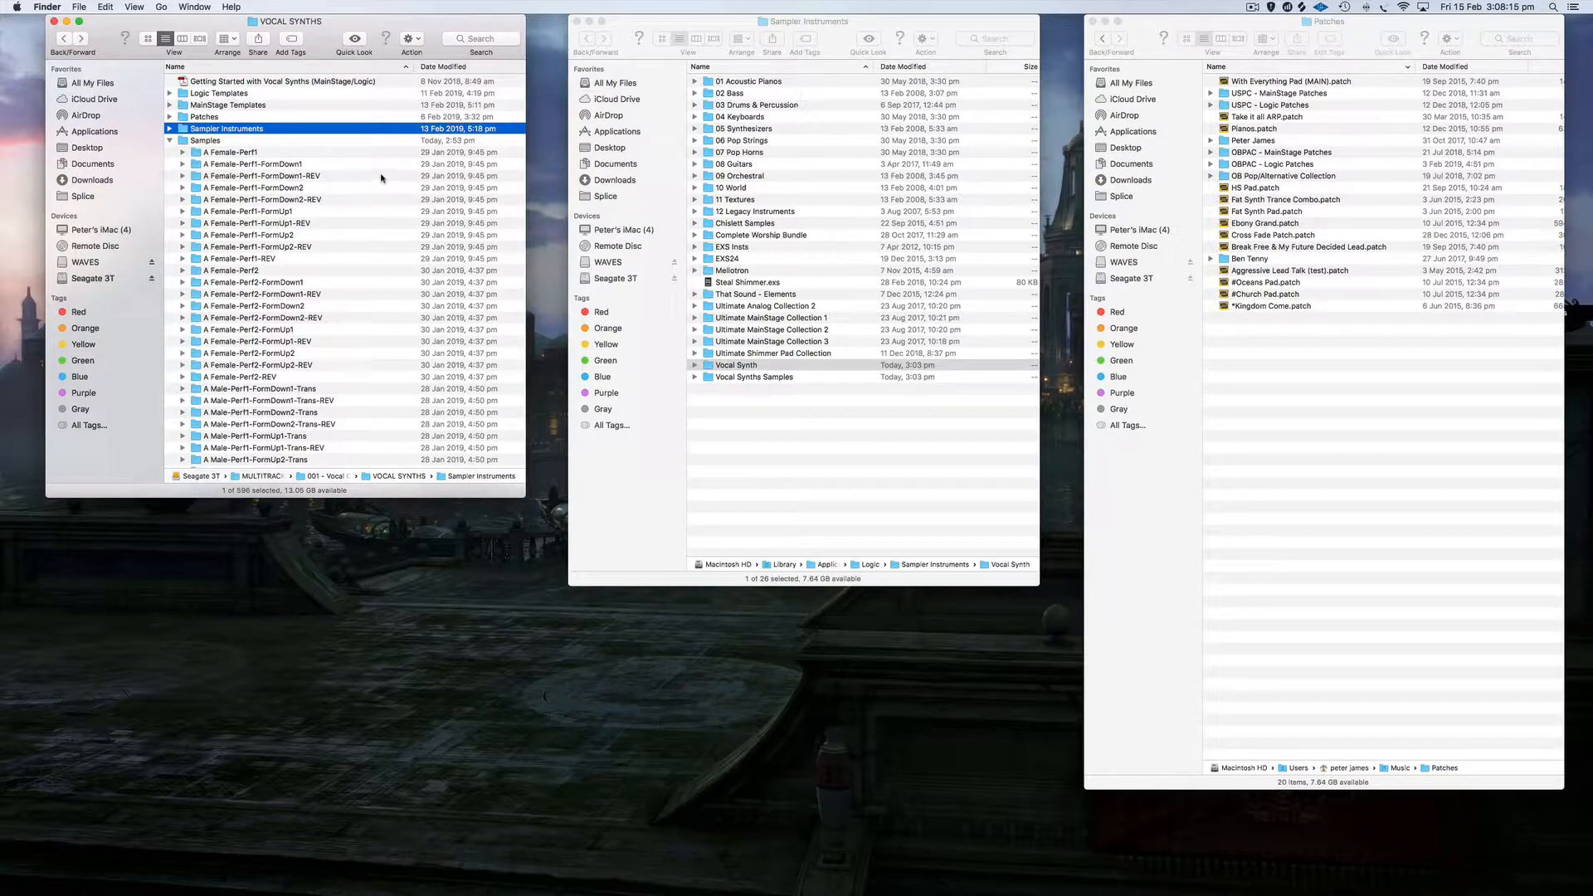
scroll(228, 163, "down", 20)
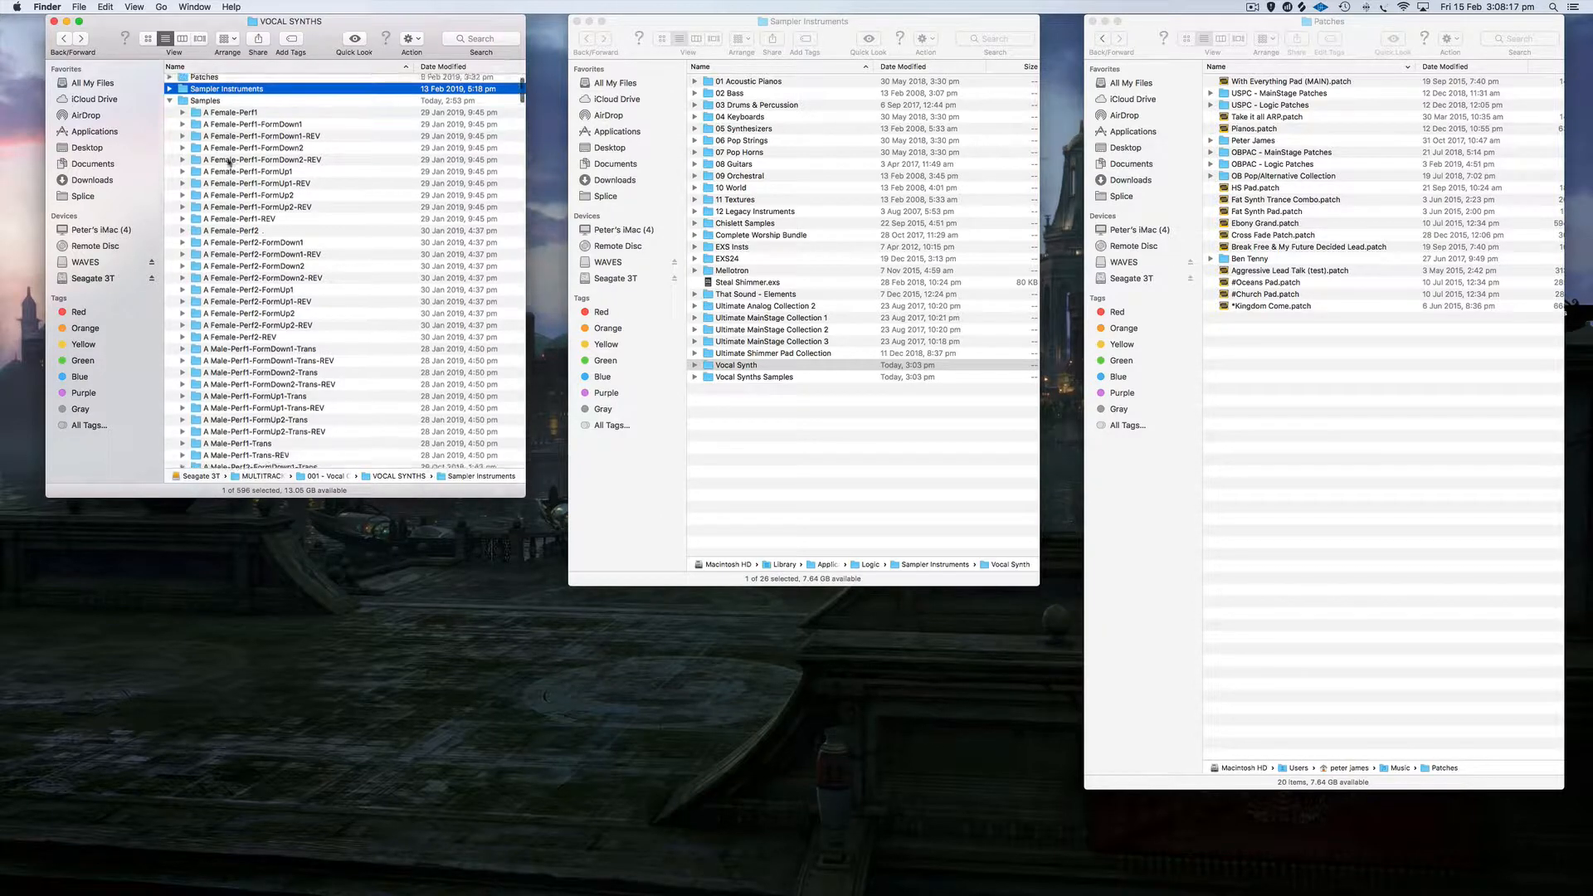
scroll(228, 162, "down", 20)
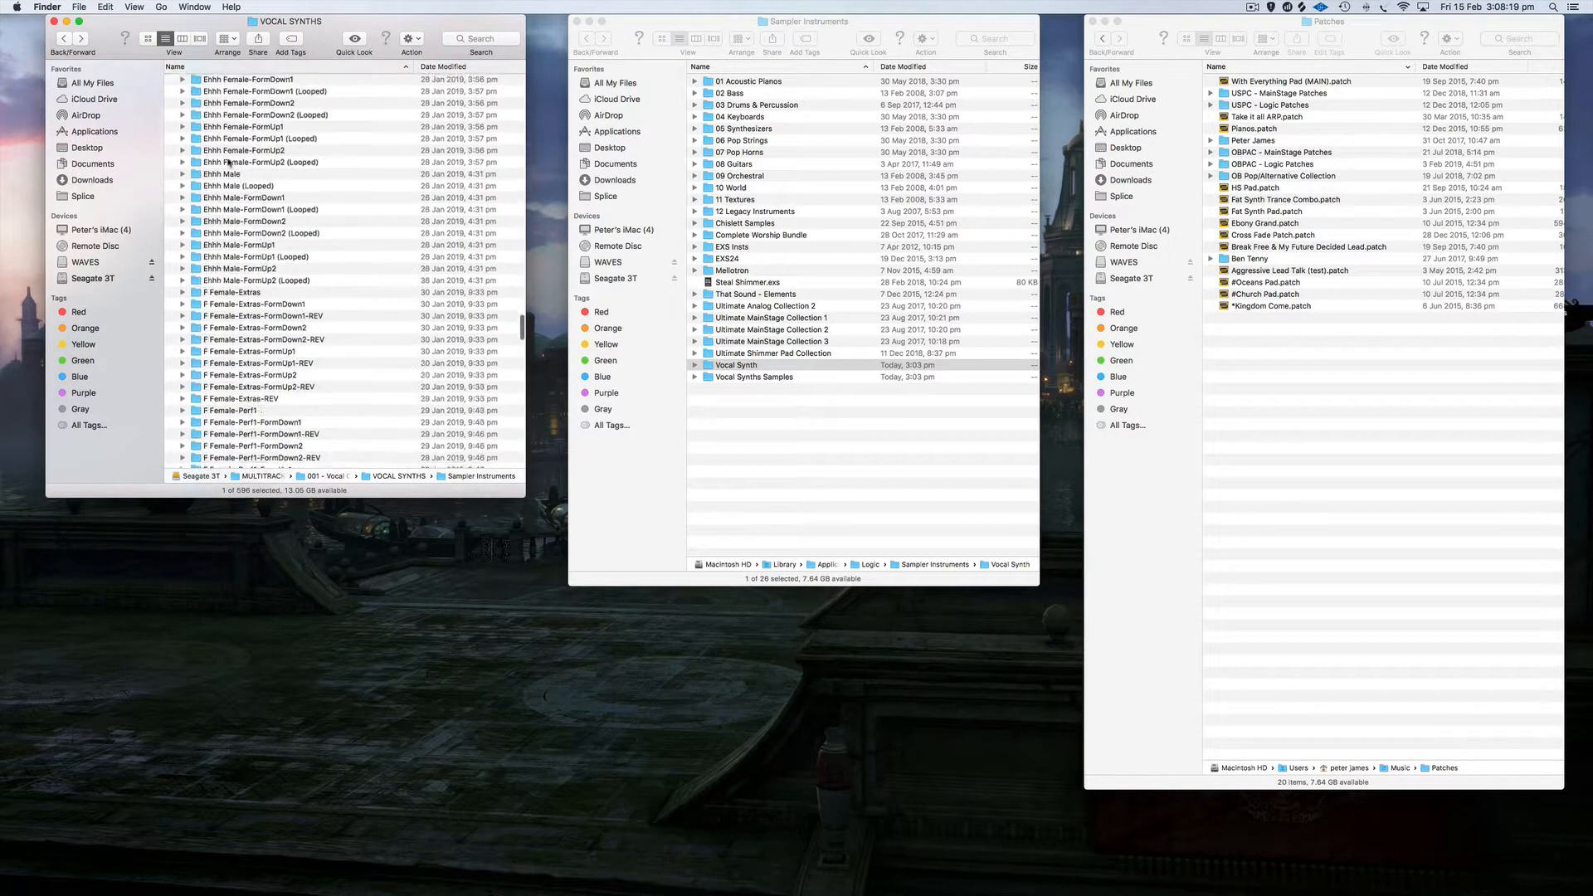
scroll(228, 162, "up", 20)
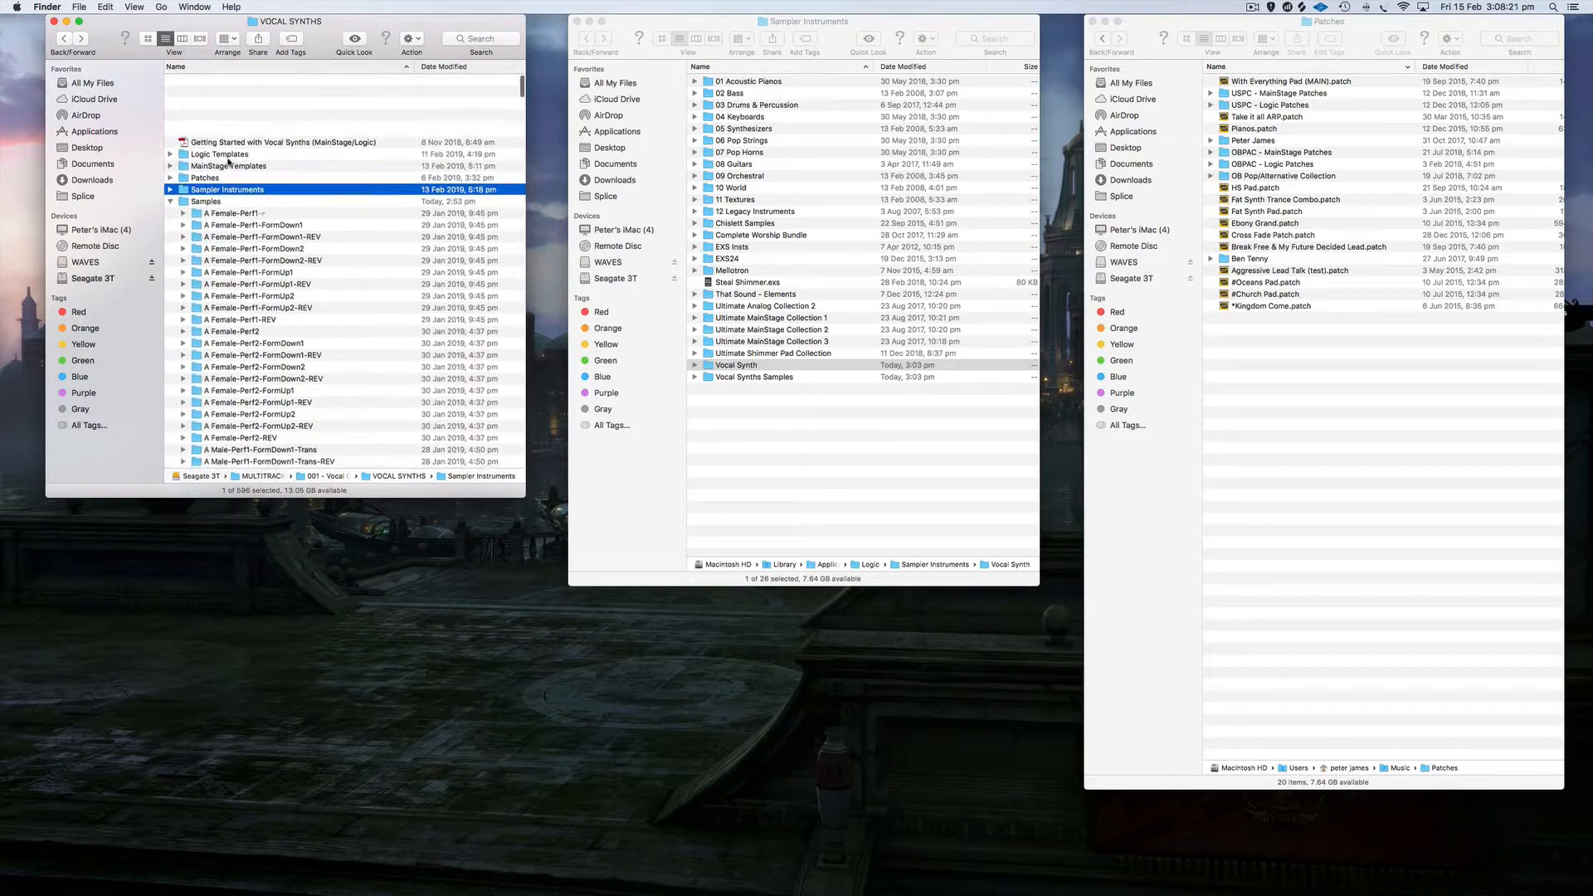
left_click(171, 140)
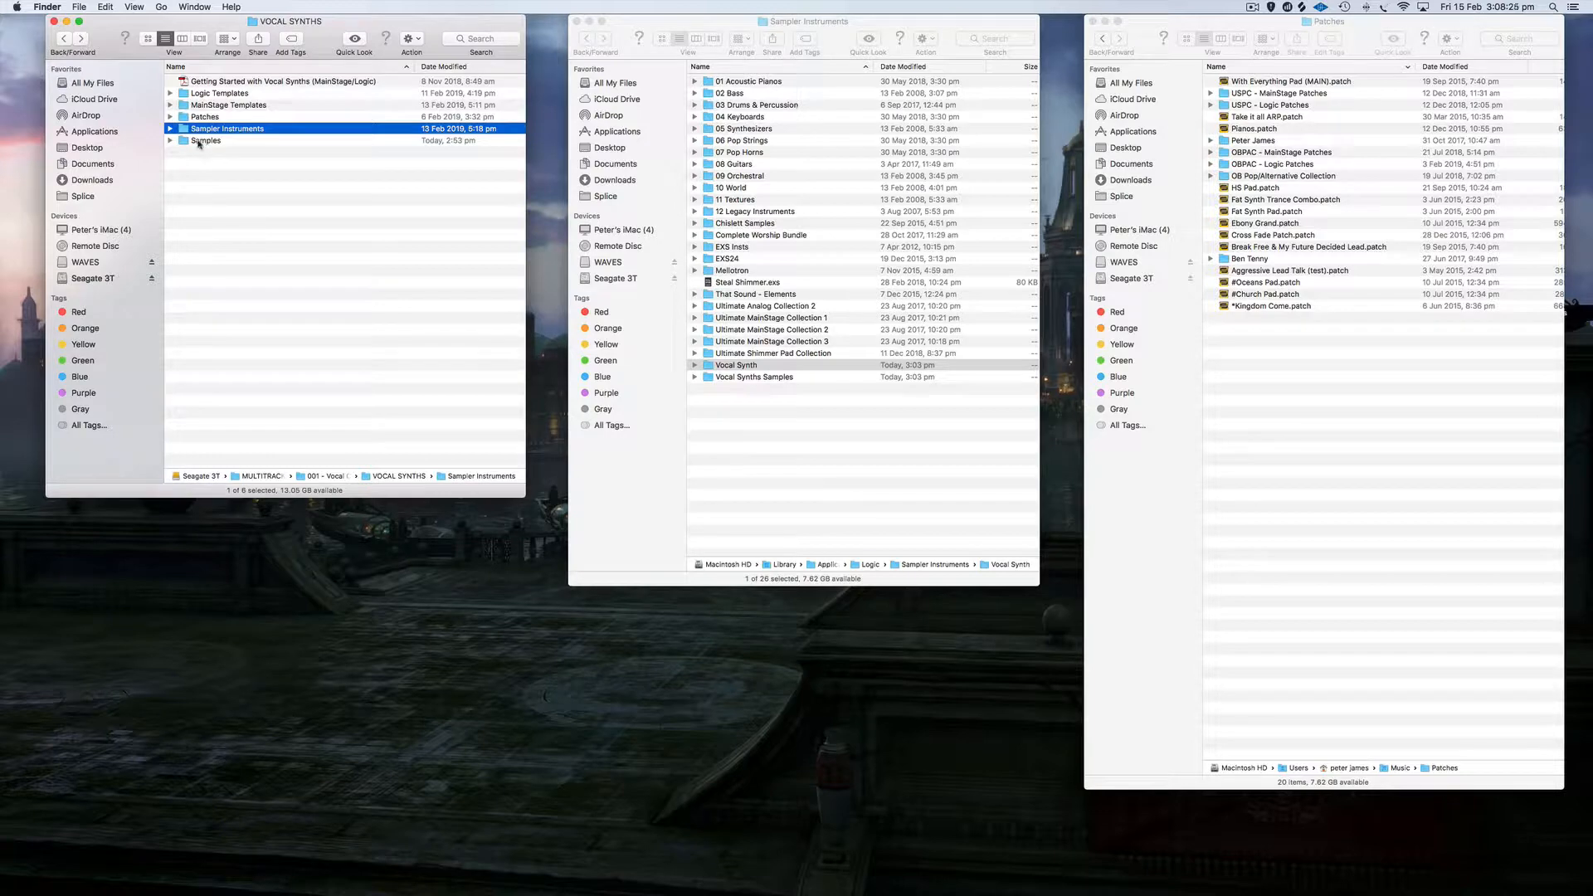
left_click(622, 465)
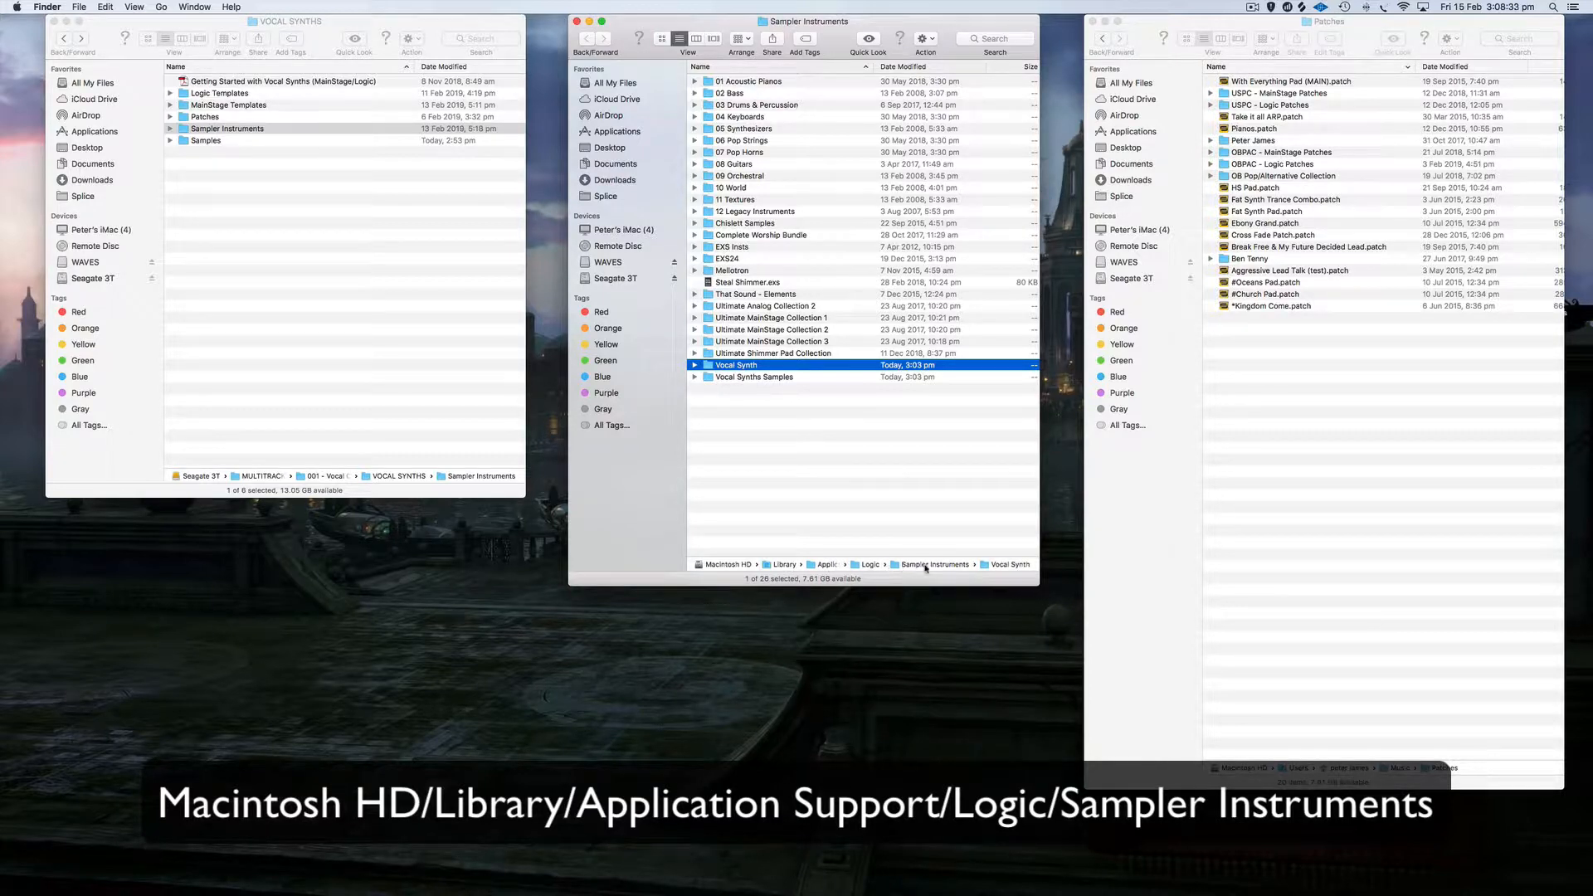
left_click(729, 431)
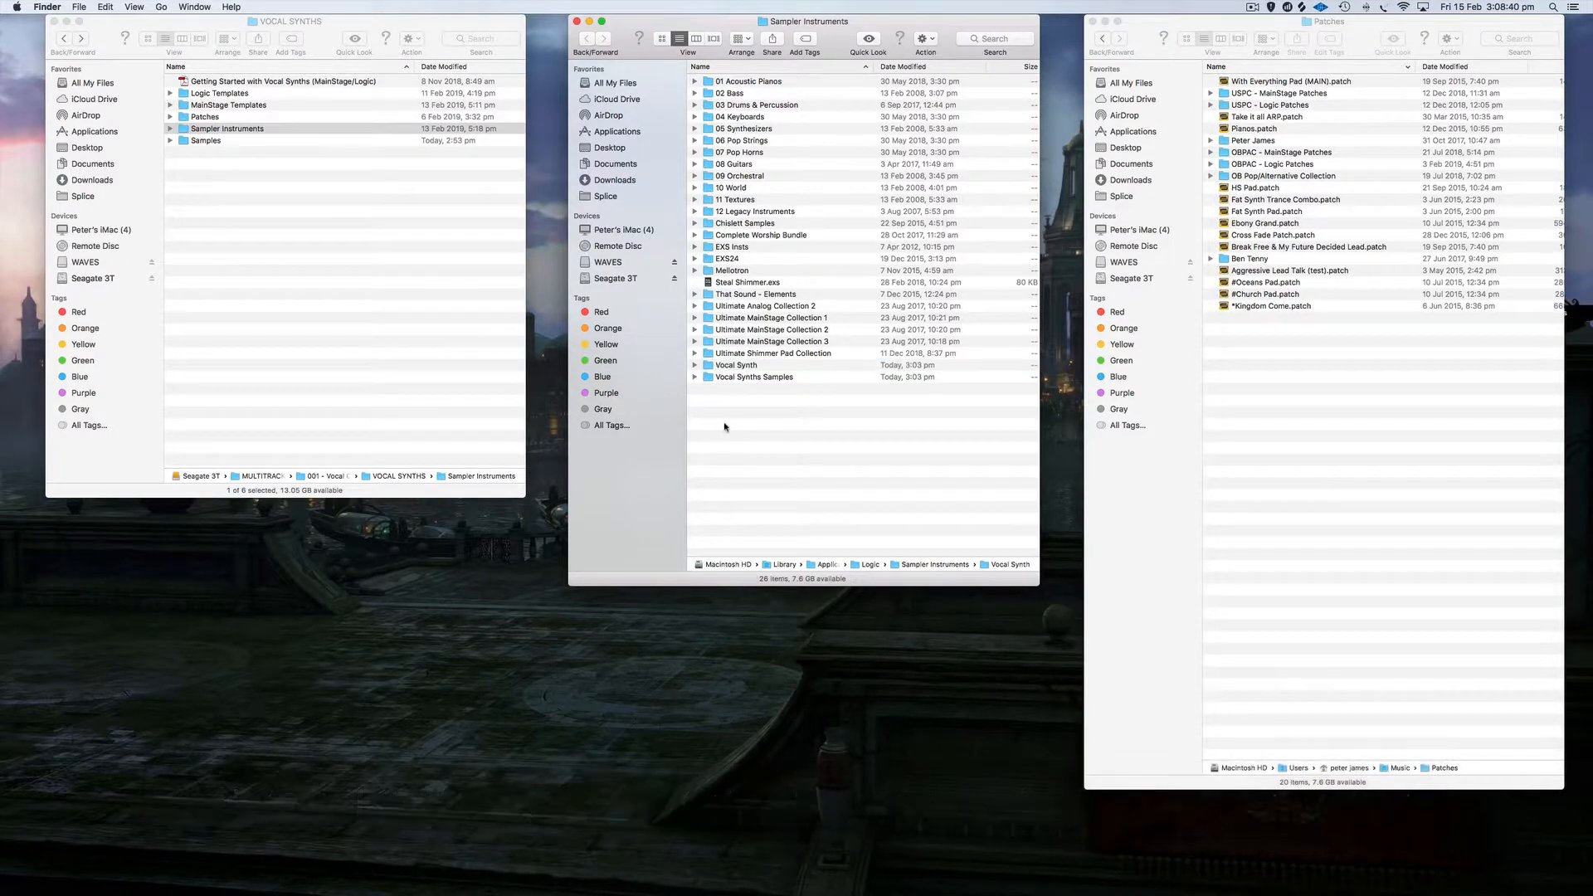
right_click(757, 406)
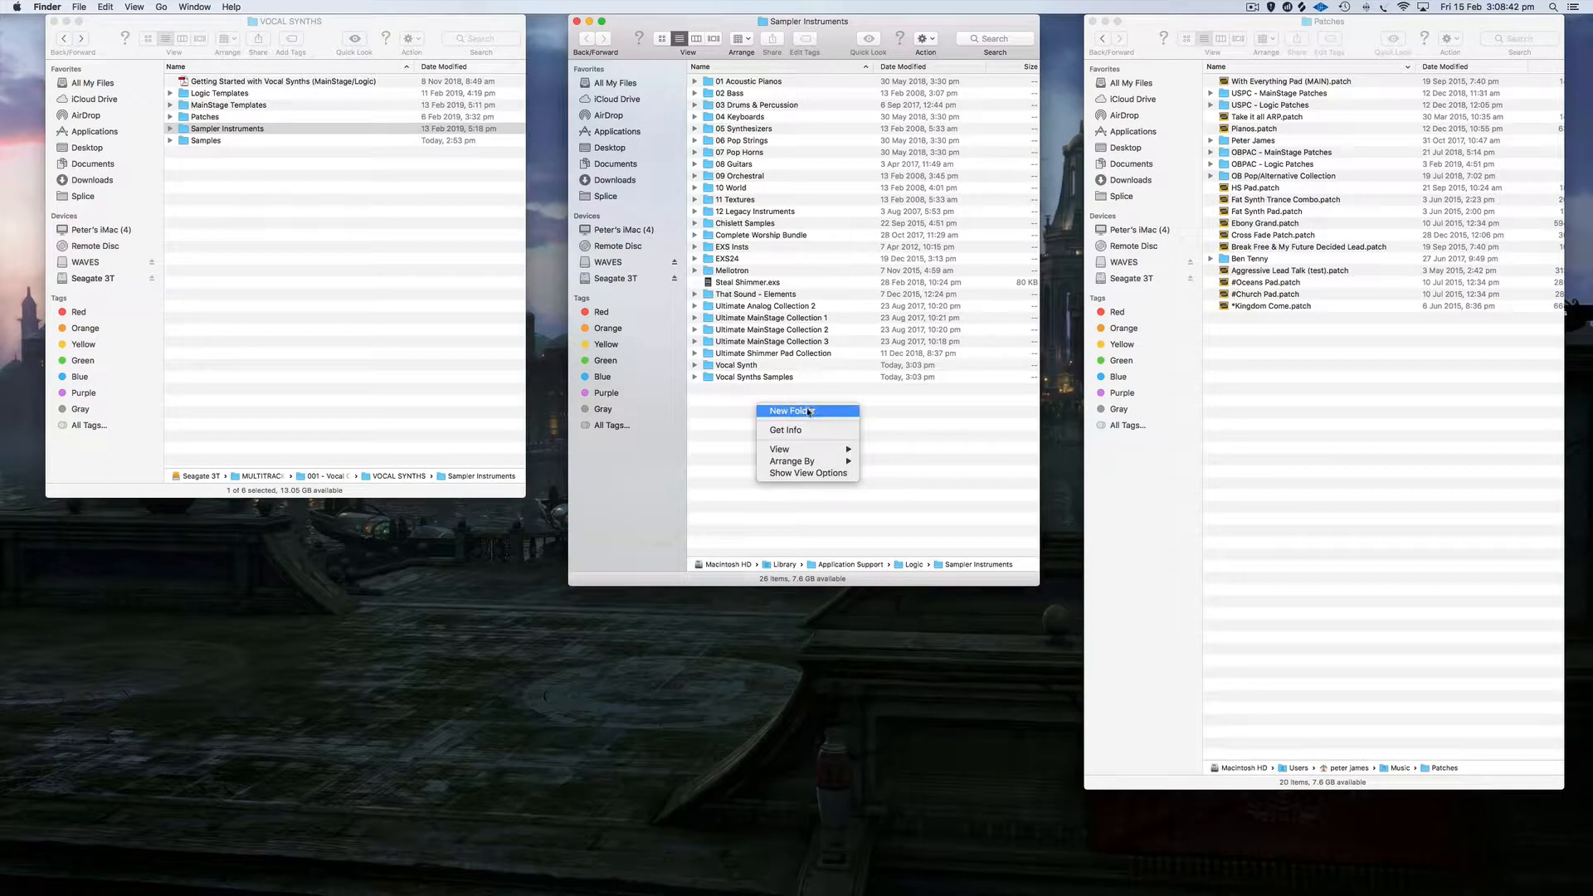
left_click(715, 392)
left_click_drag(206, 143, 753, 367)
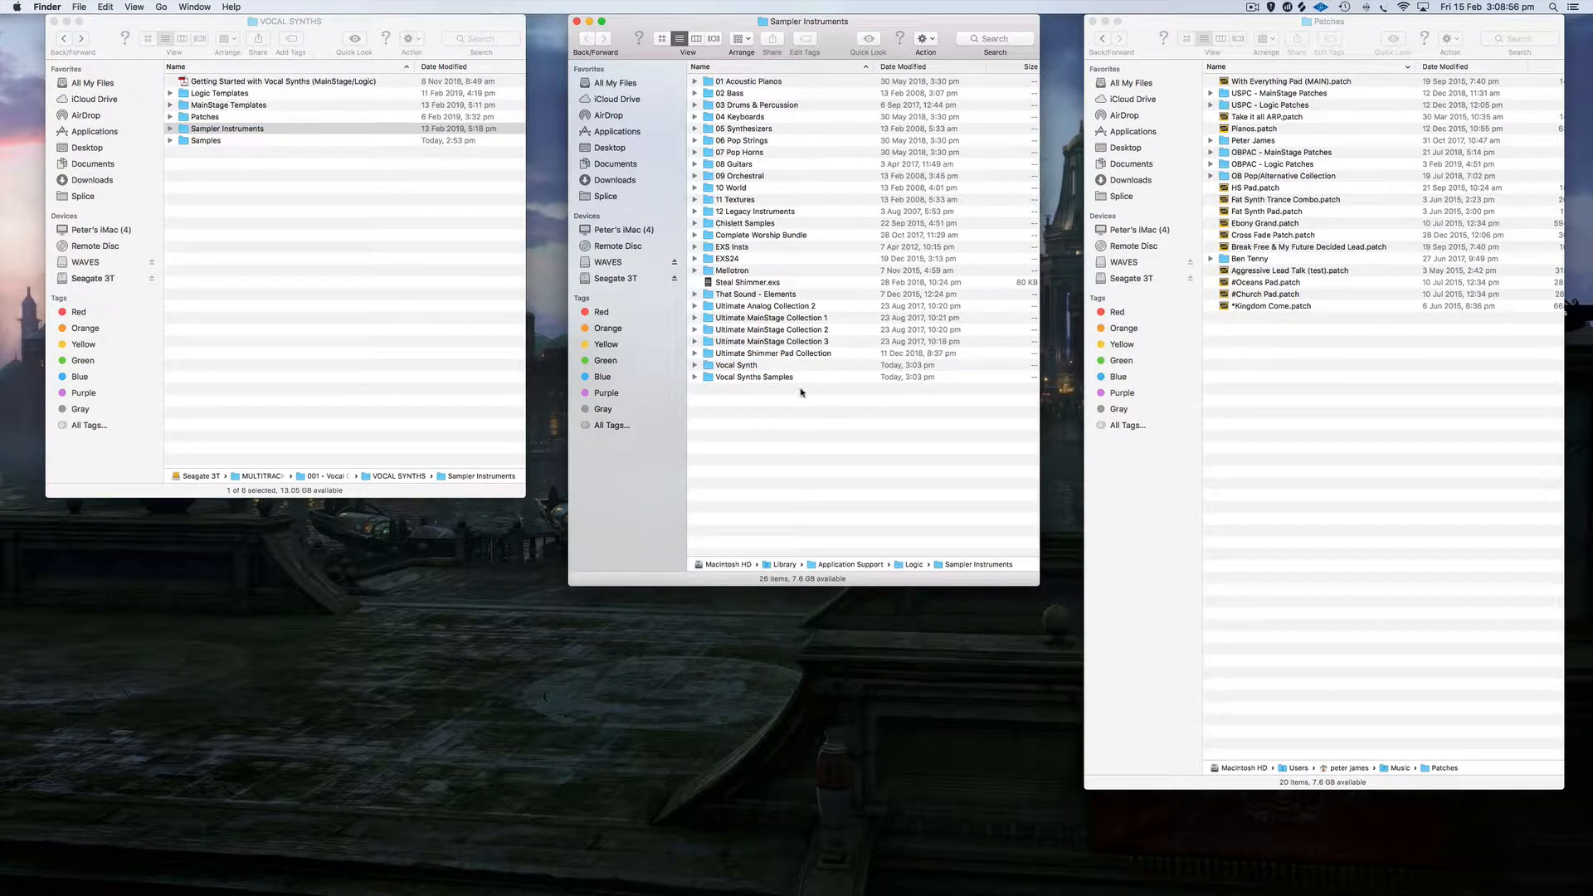
Review which items in the Samples and Sampler Instruments folders belong in Logic's Sampler Instruments location, and collapse both folders.
left_click(170, 141)
left_click(210, 154)
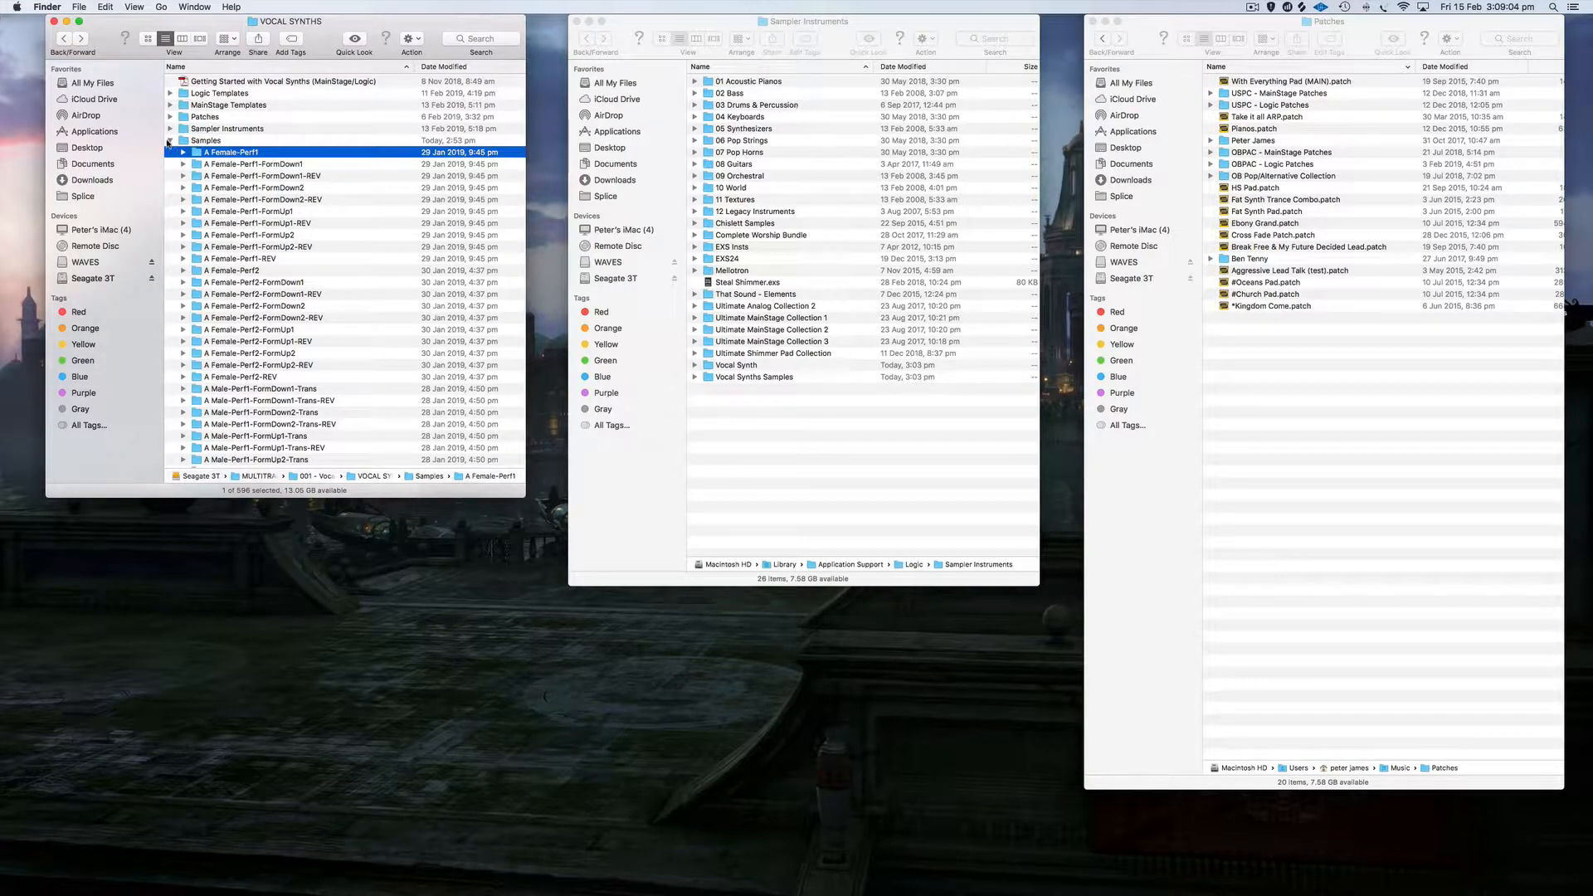
left_click(170, 140)
left_click(170, 128)
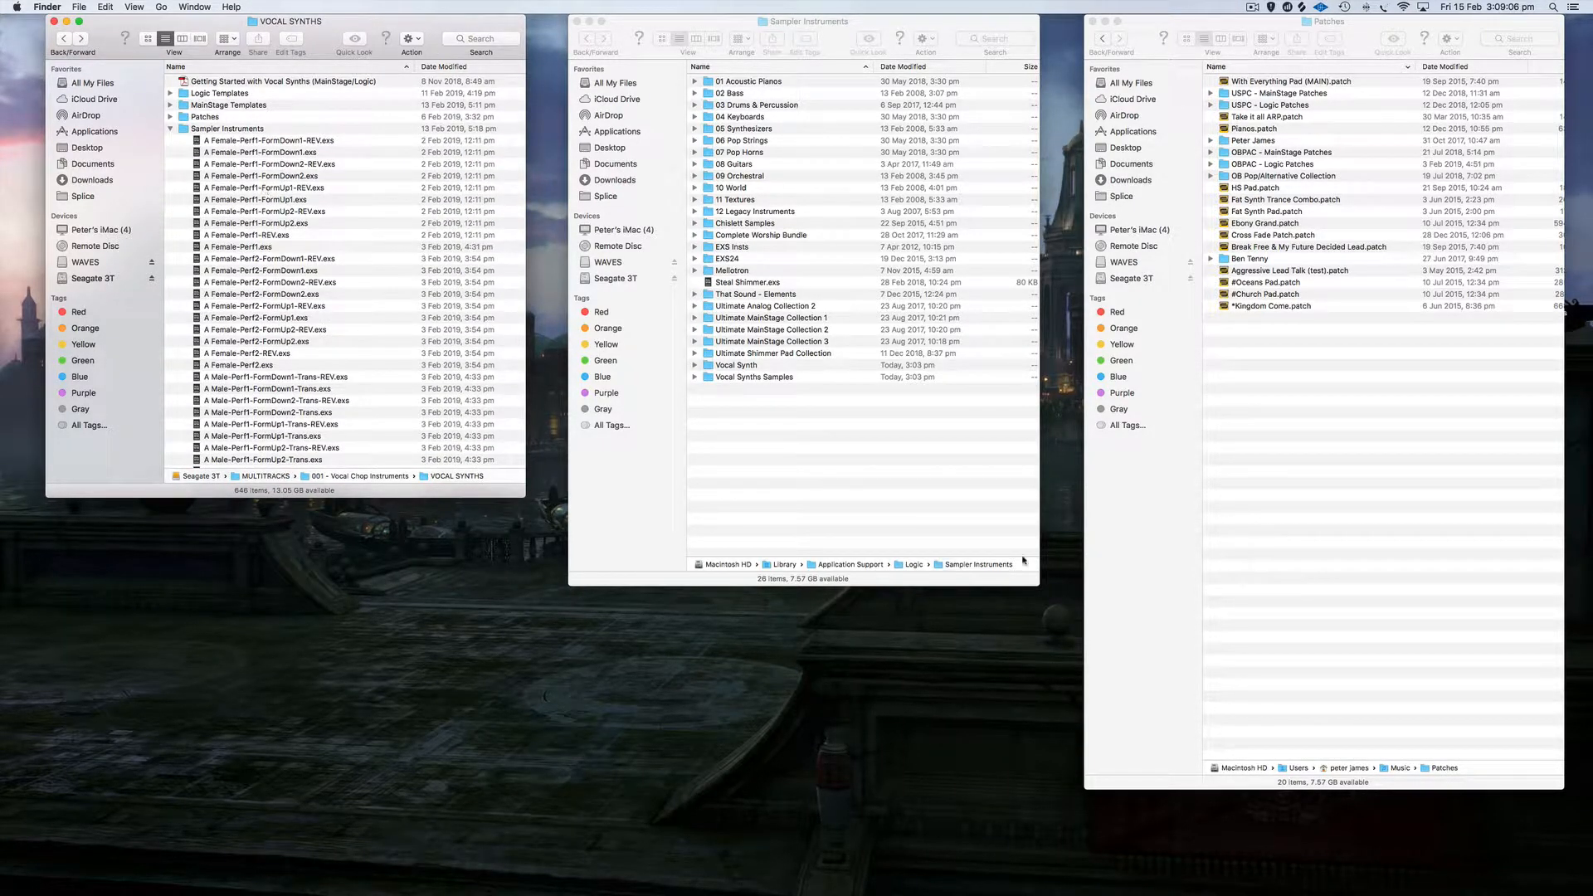
left_click(171, 128)
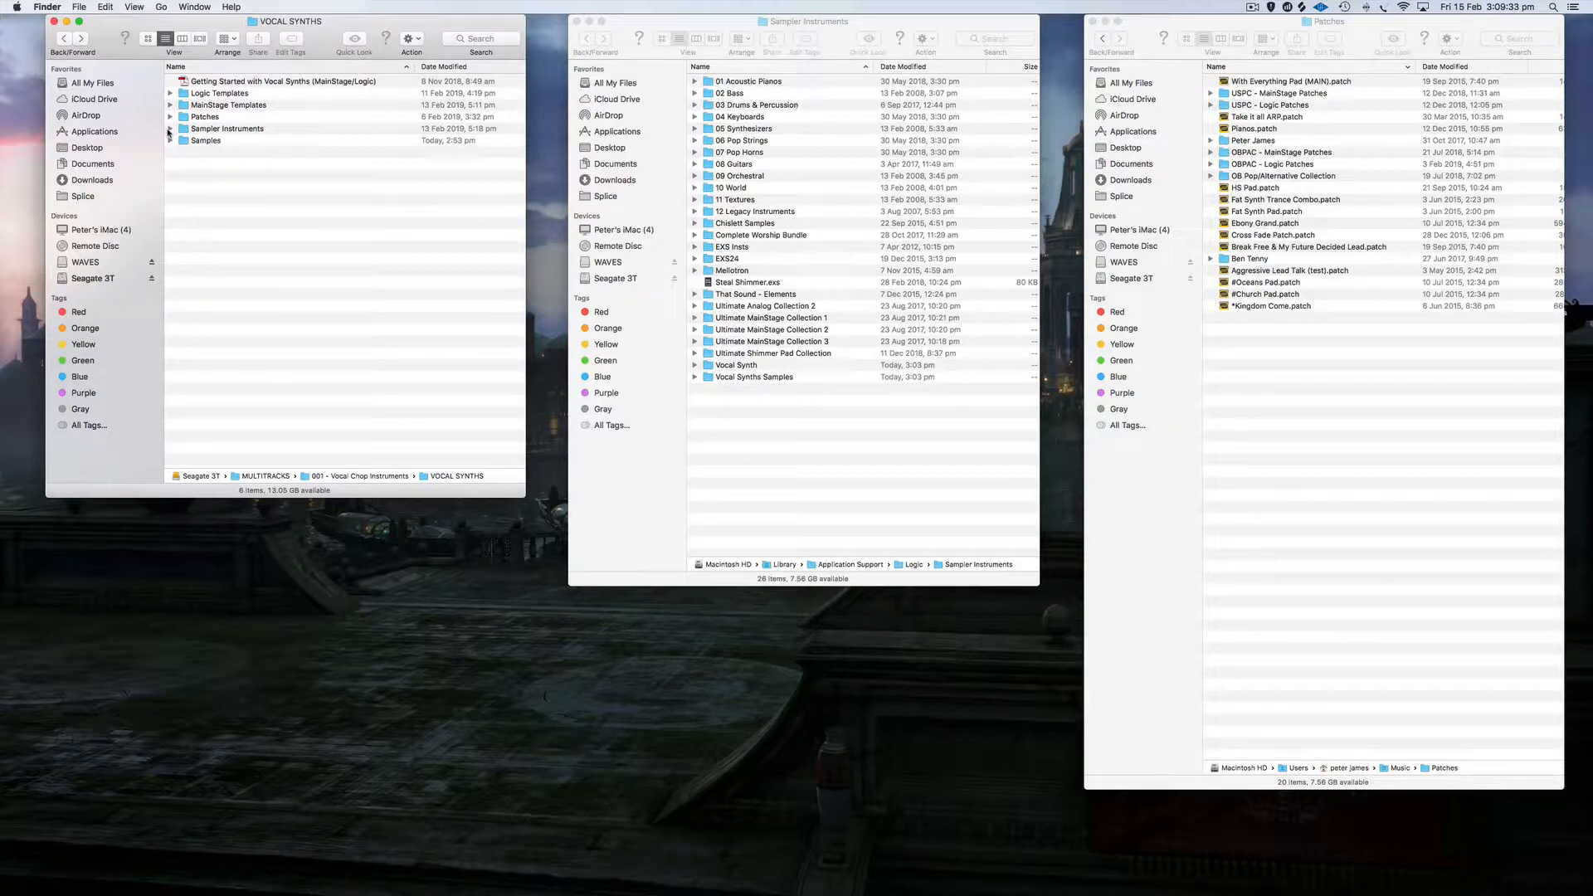
Rename the Patches folder in VOCAL SYNTHS to Vocal Synths Patches and copy it into the Music/Patches folder.
left_click(191, 117)
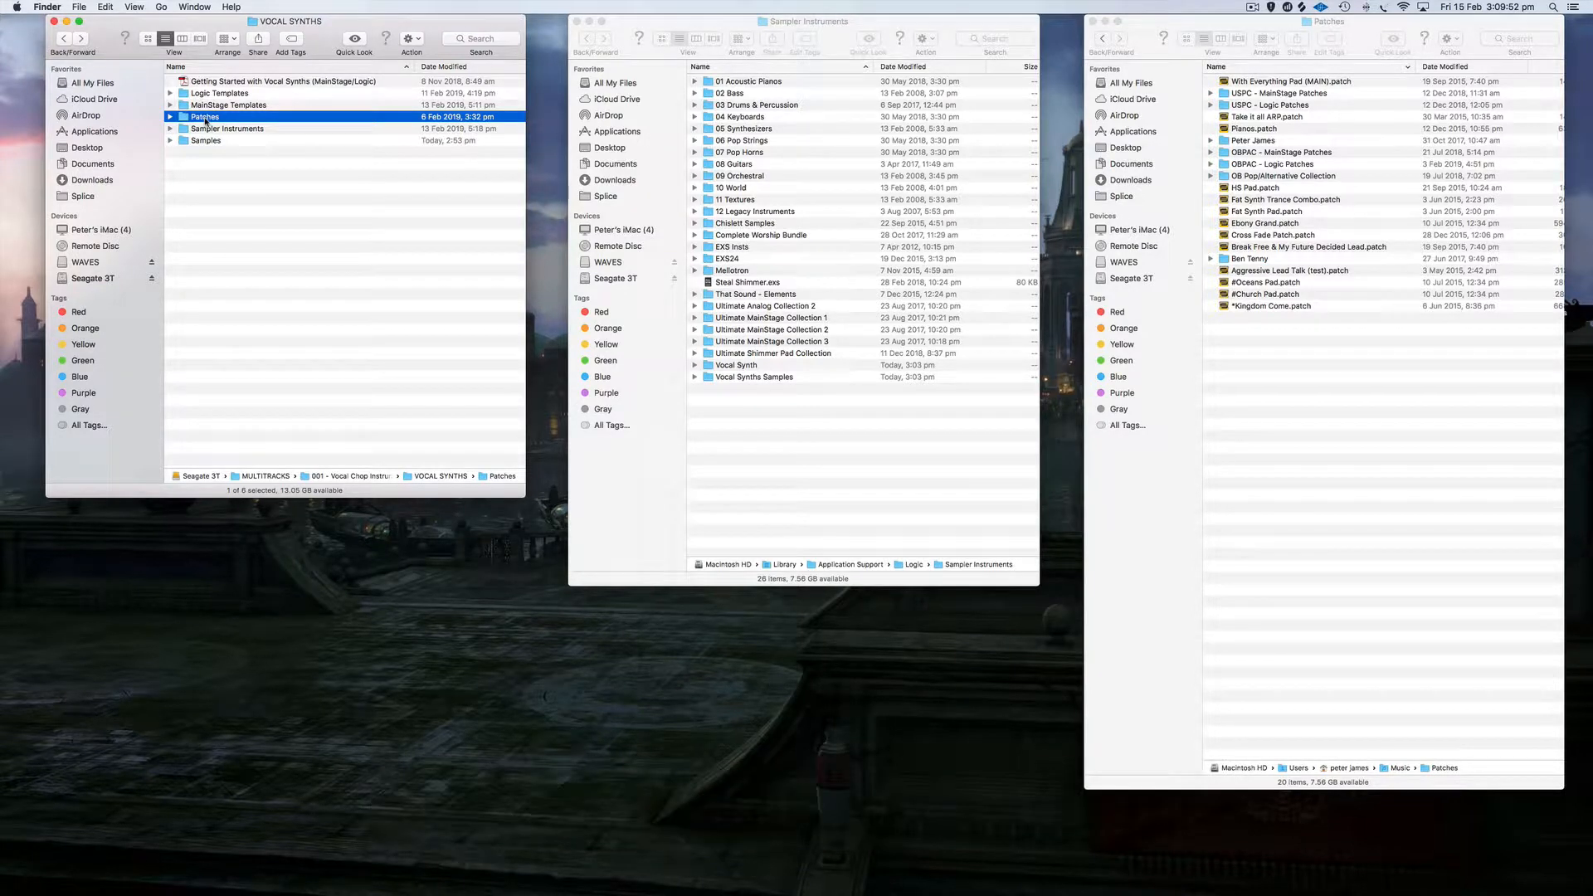
left_click(170, 117)
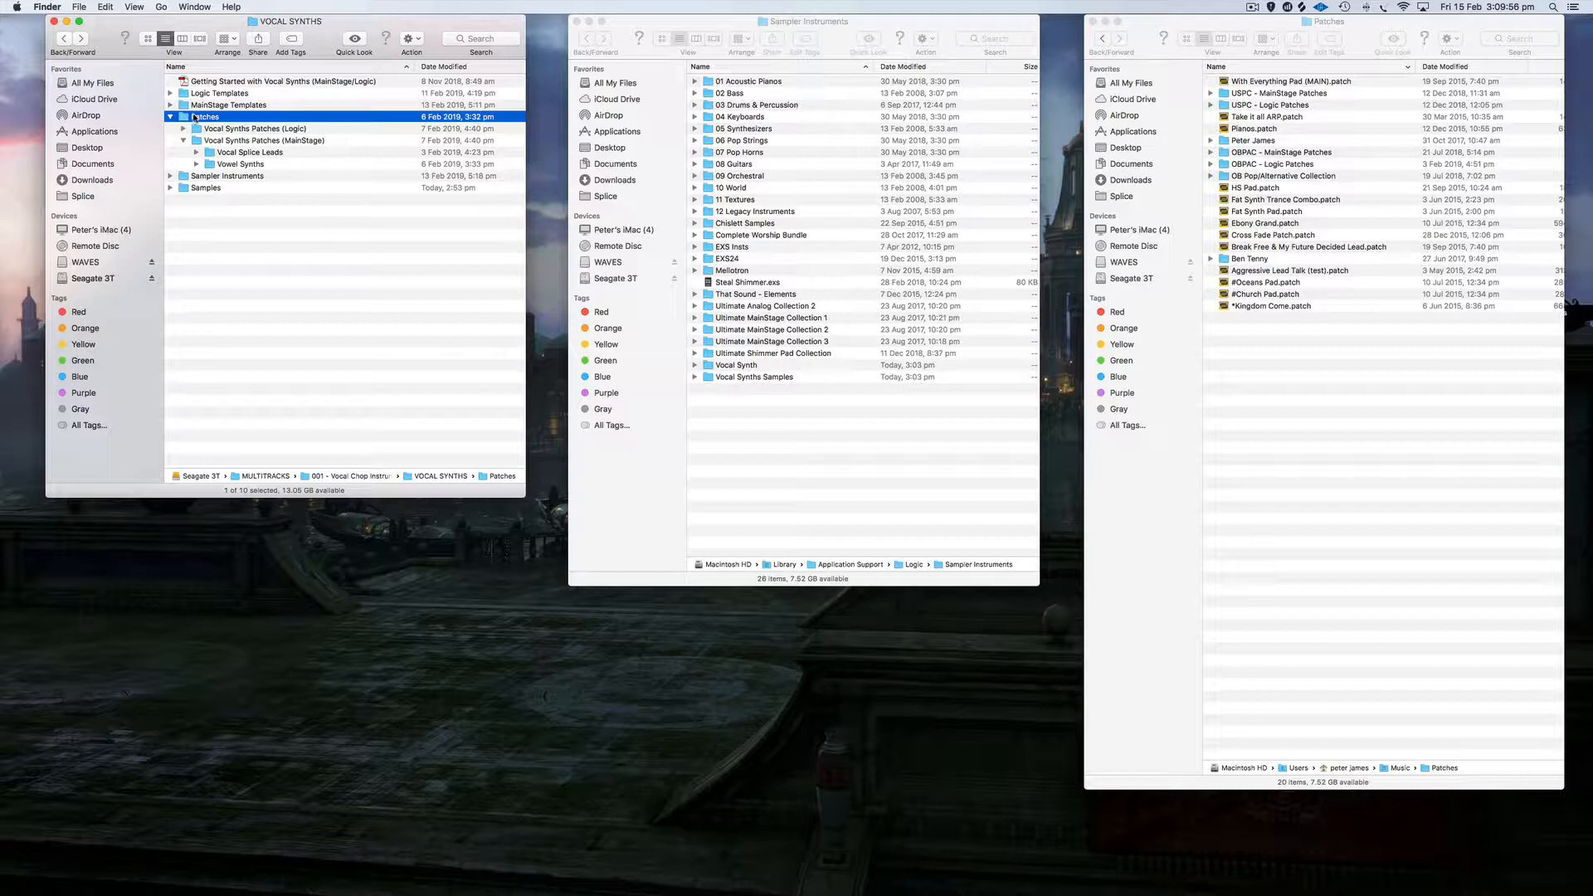
left_click(194, 117)
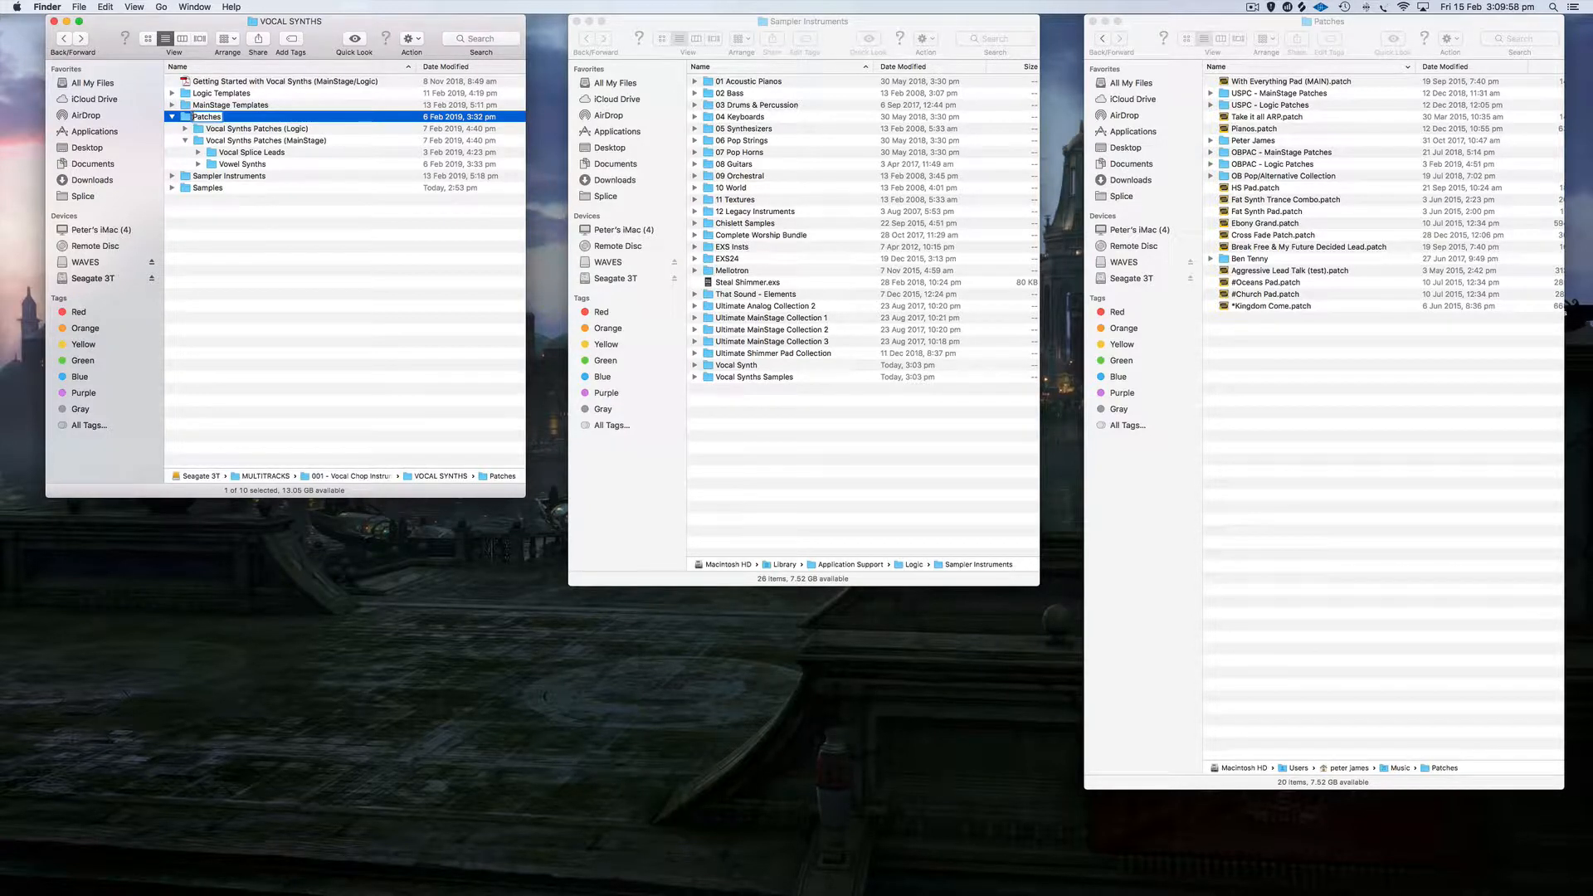
type("Vocal Synths")
key("Return")
left_click_drag(231, 140, 1290, 370)
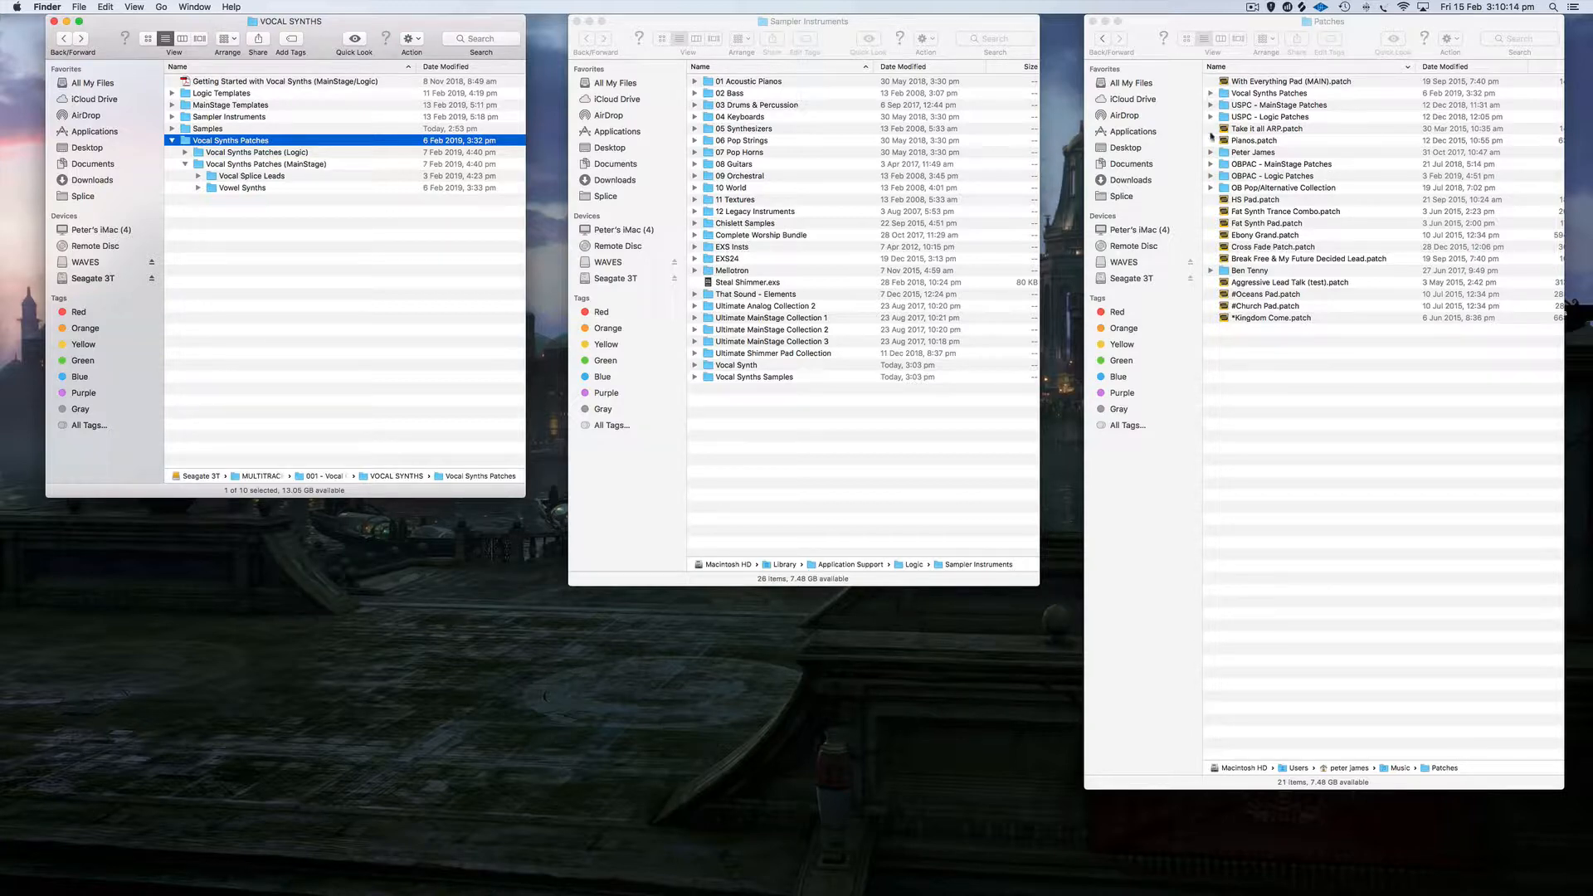
Switch to MainStage and open the Vocal Synths Patches (MainStage) folder among the user patches for the Classic Electric Piano patch.
mouse_move(1355, 893)
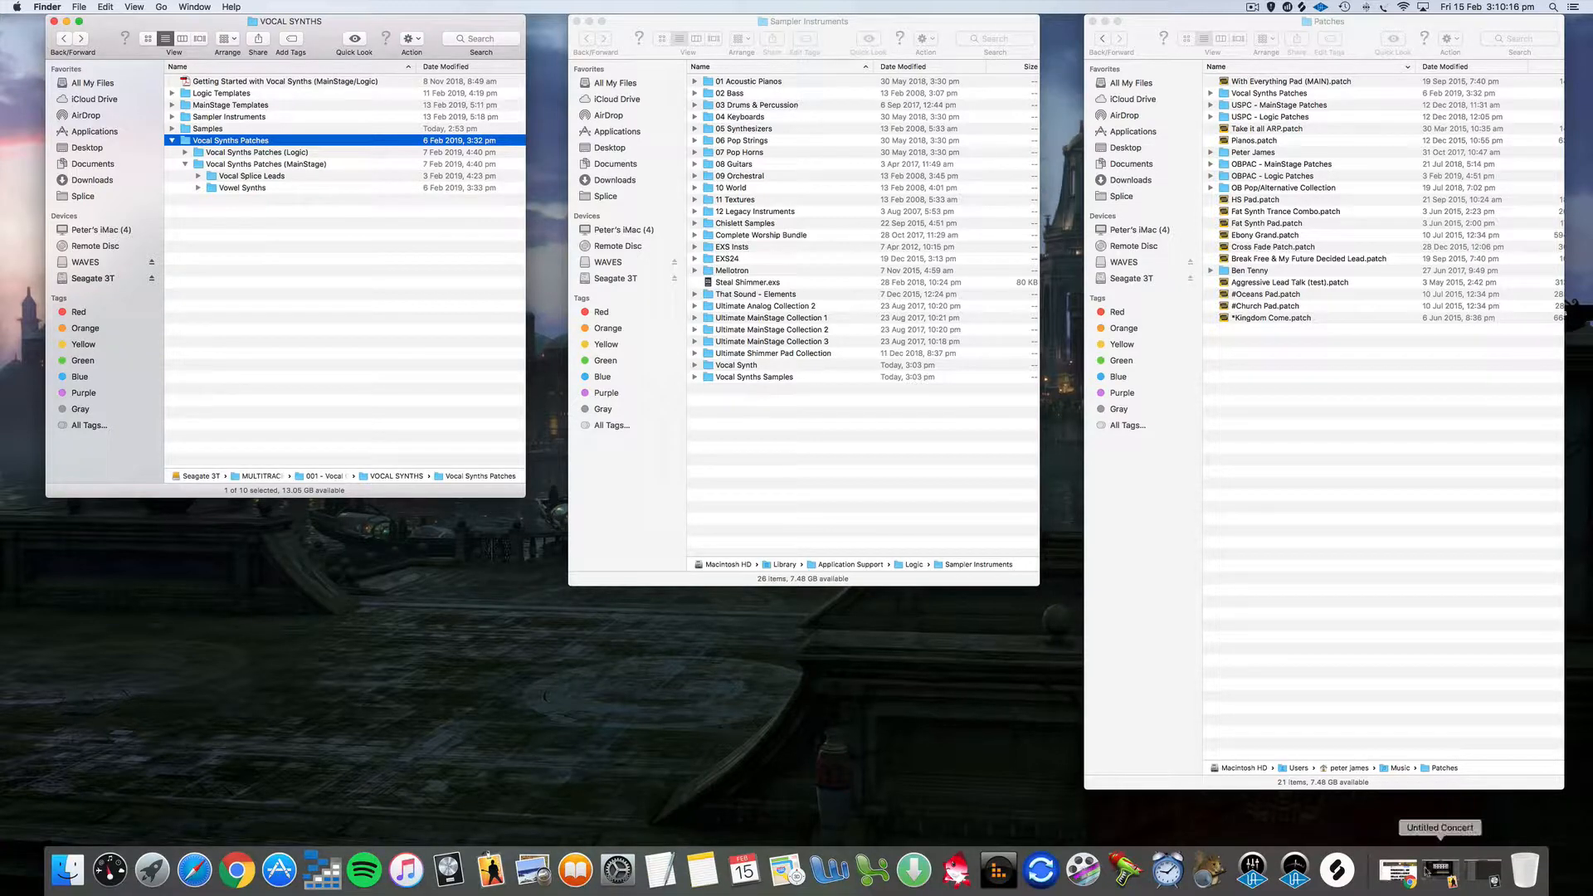
left_click(1427, 872)
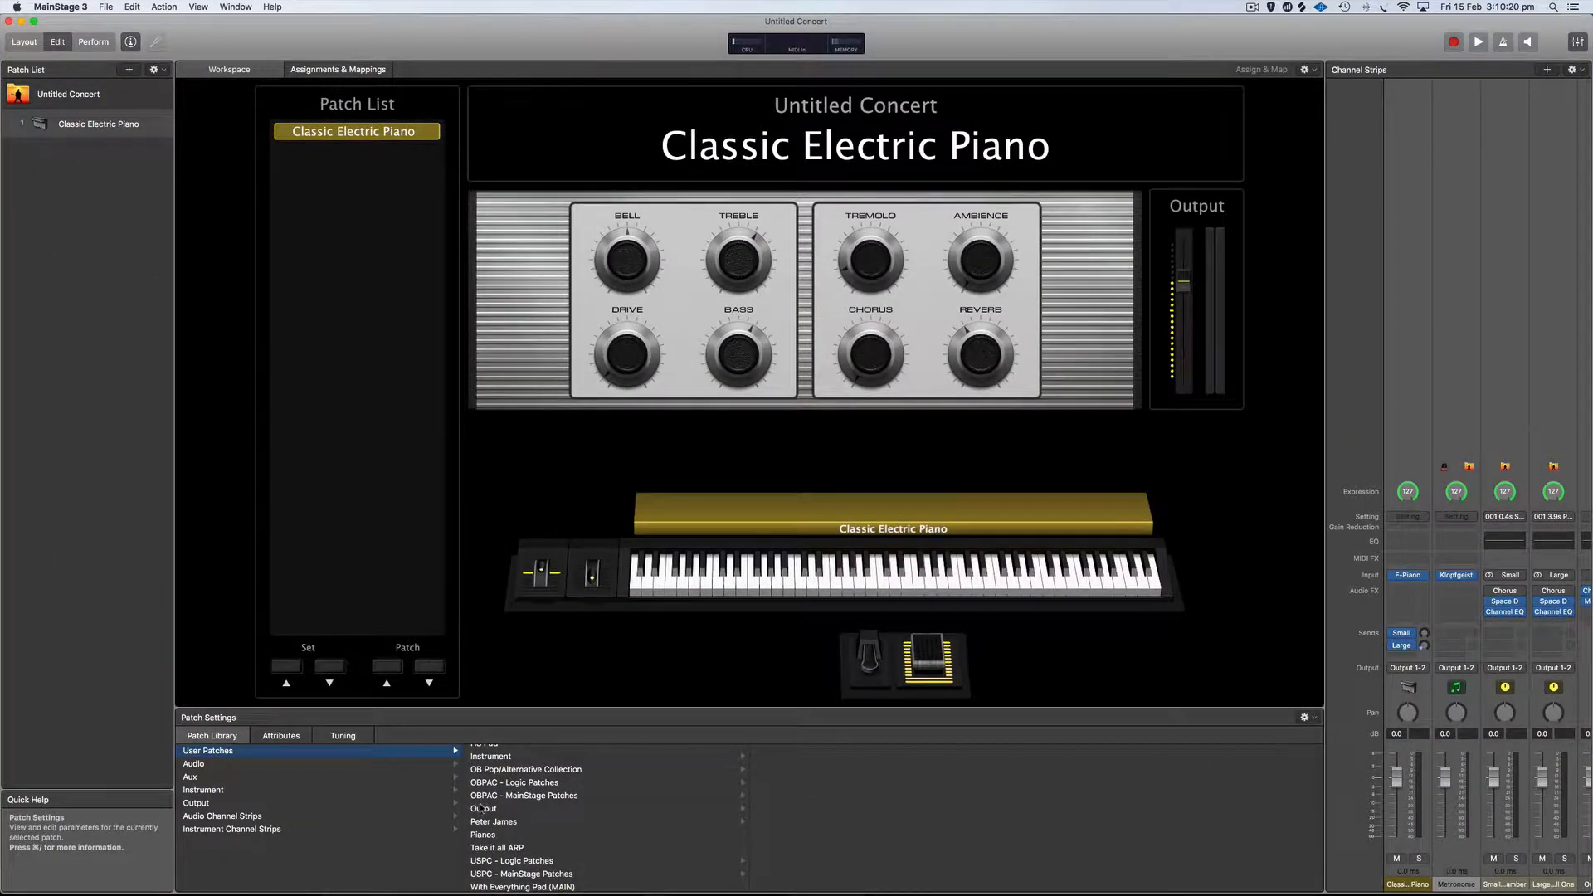
left_click(112, 124)
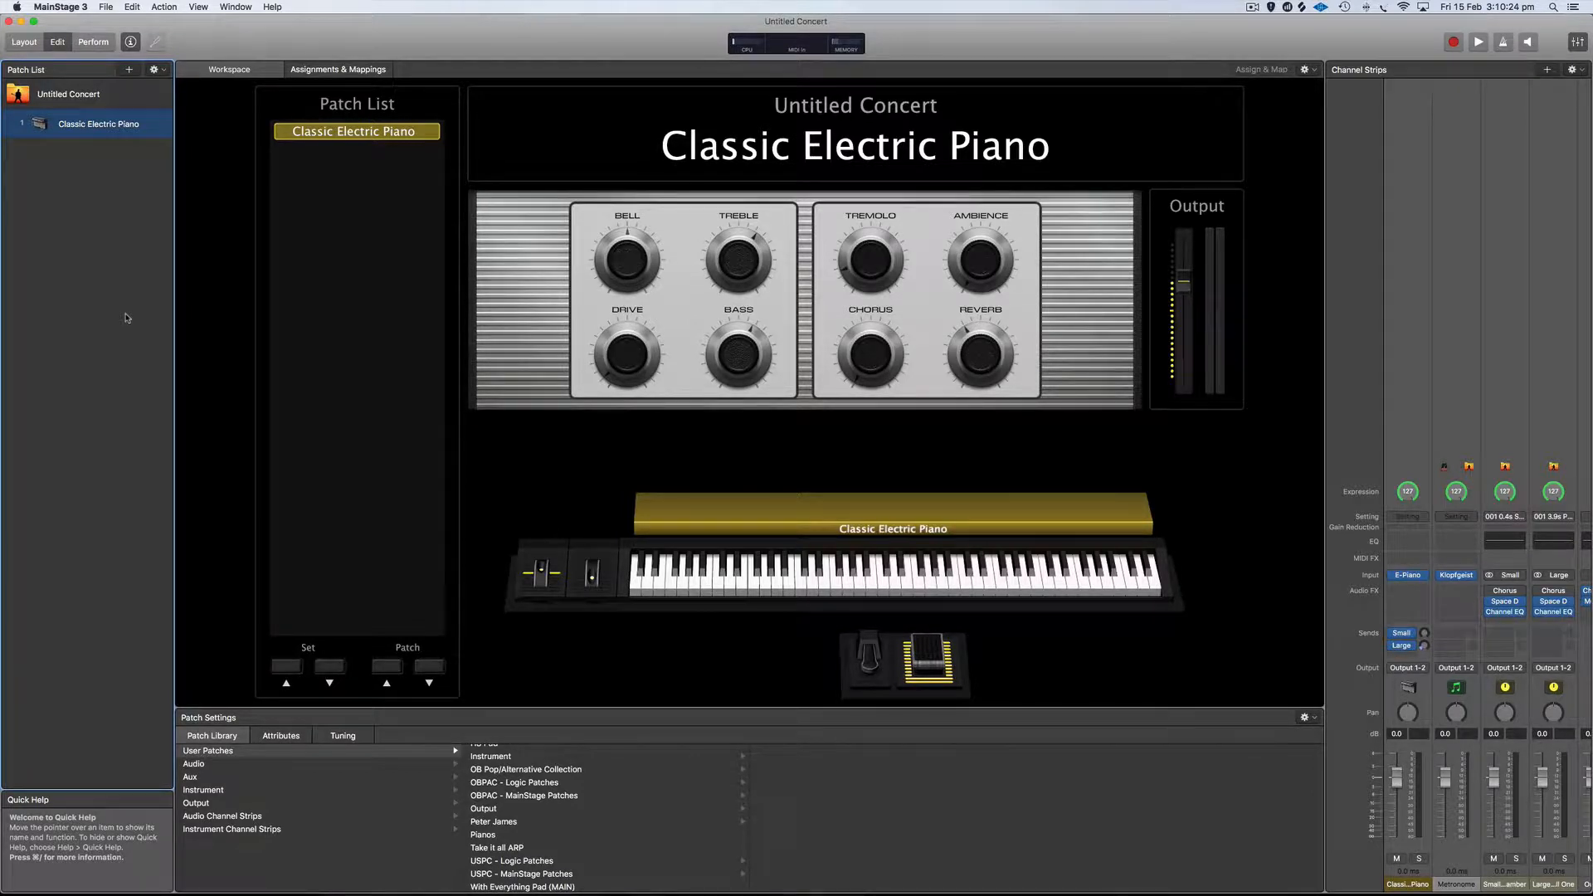
left_click(221, 750)
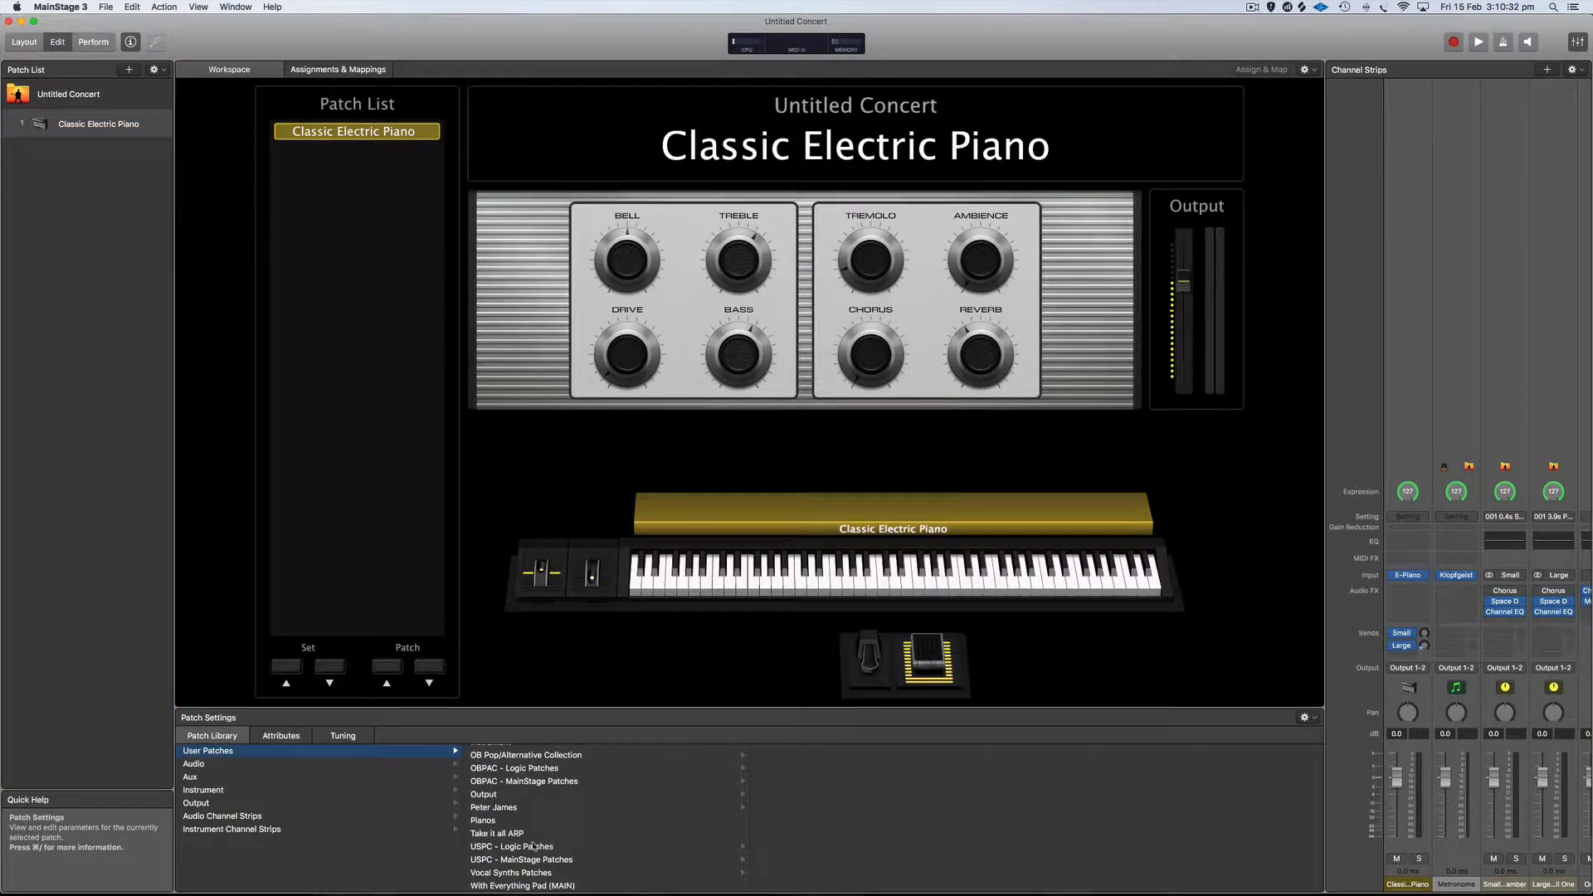
left_click(536, 875)
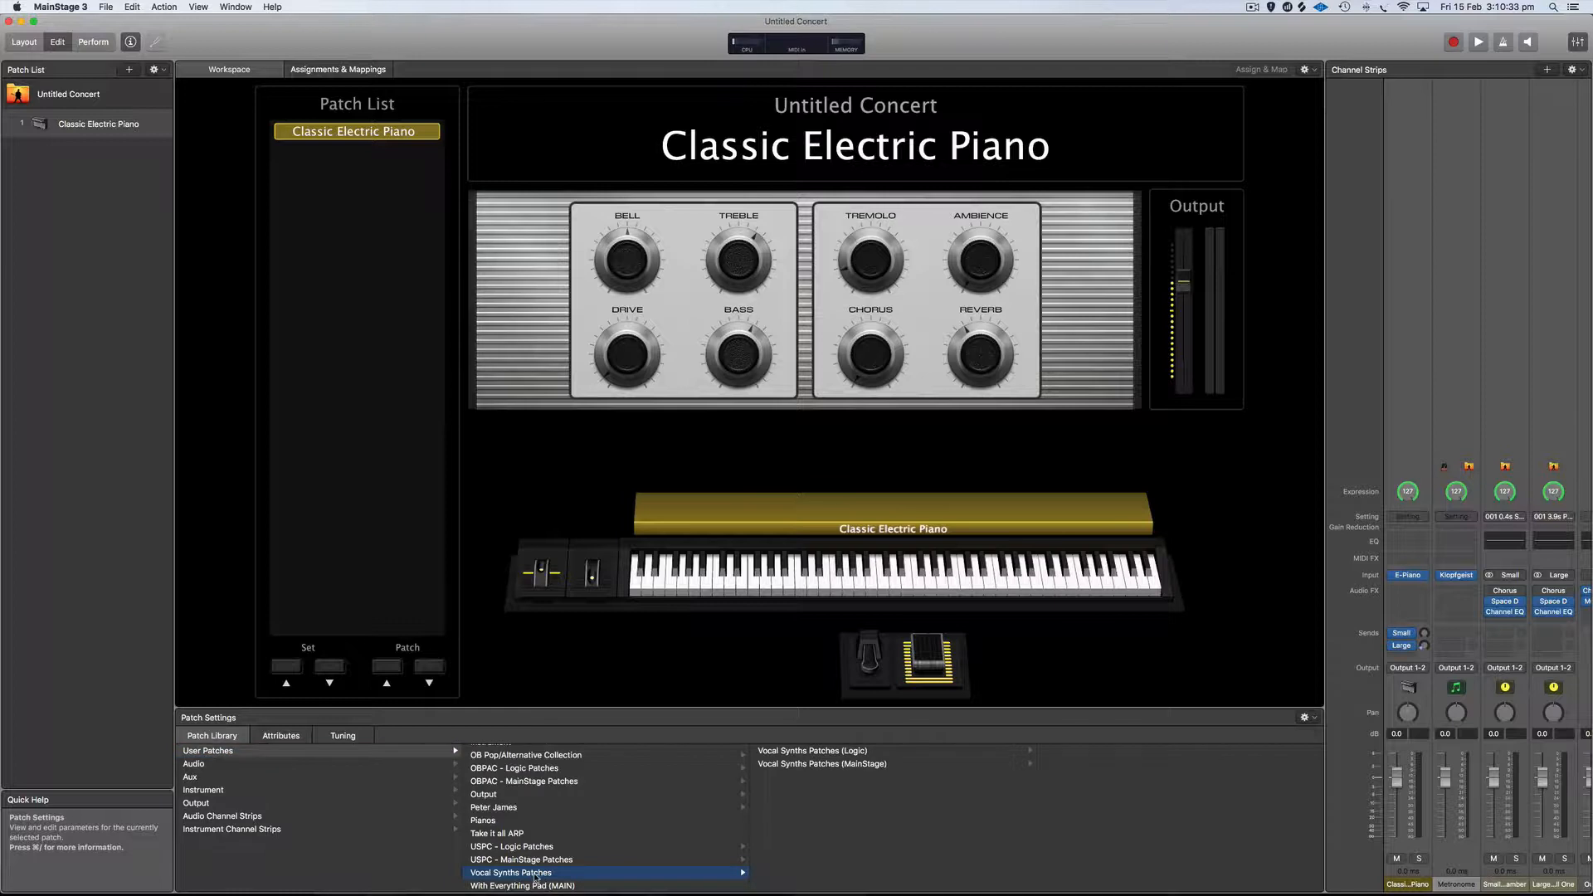
left_click(879, 764)
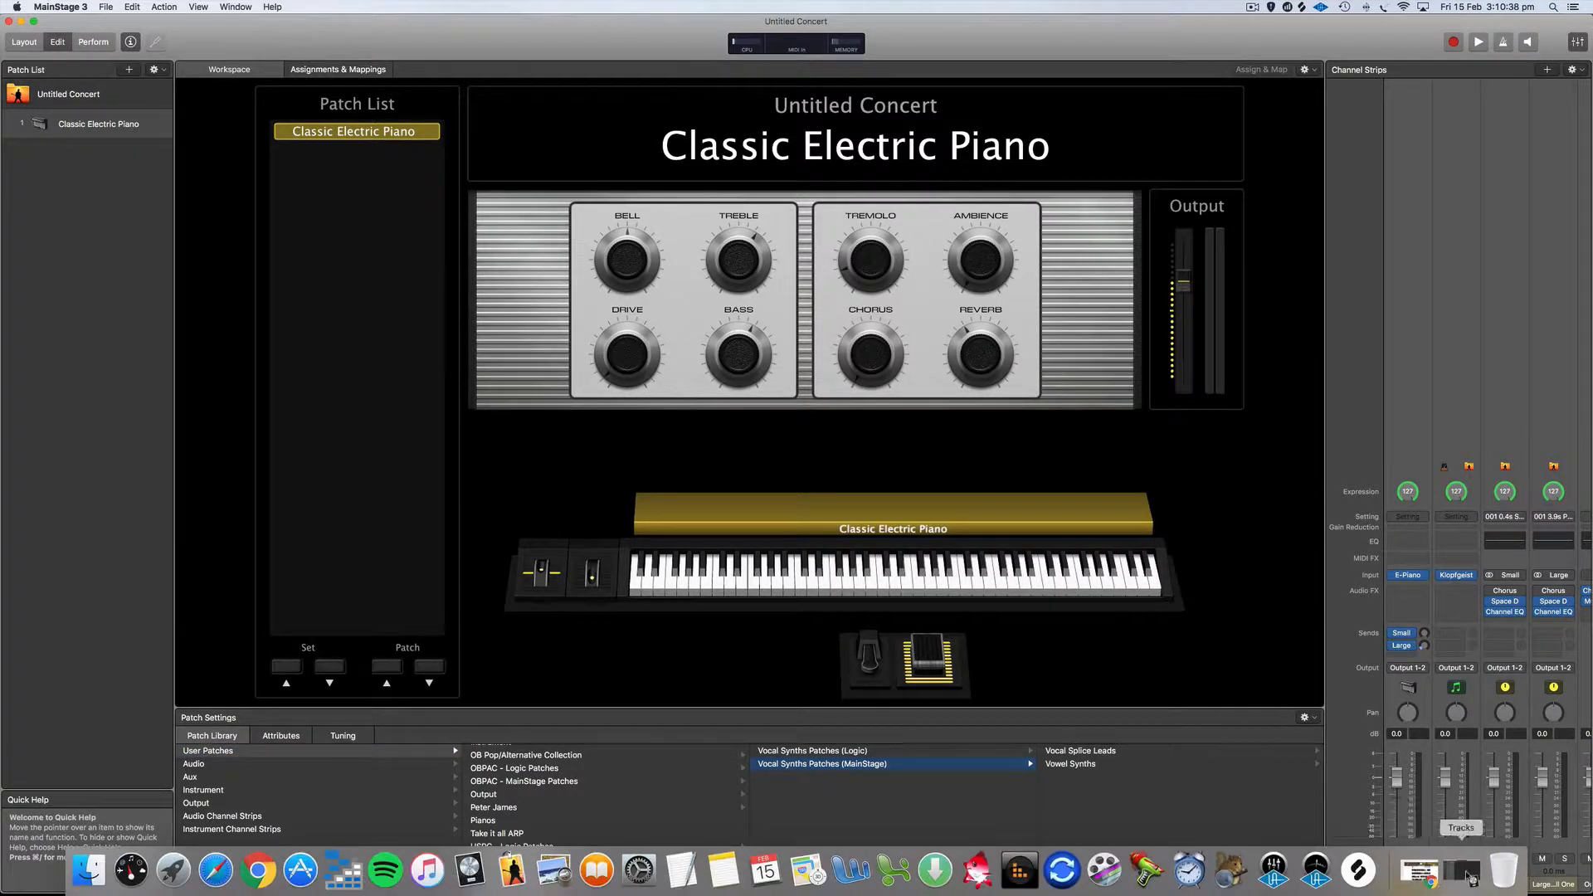
Switch to Logic Pro X, reload the Library for the Classic Electric Piano track and go back to its top-level sound categories.
left_click(1465, 872)
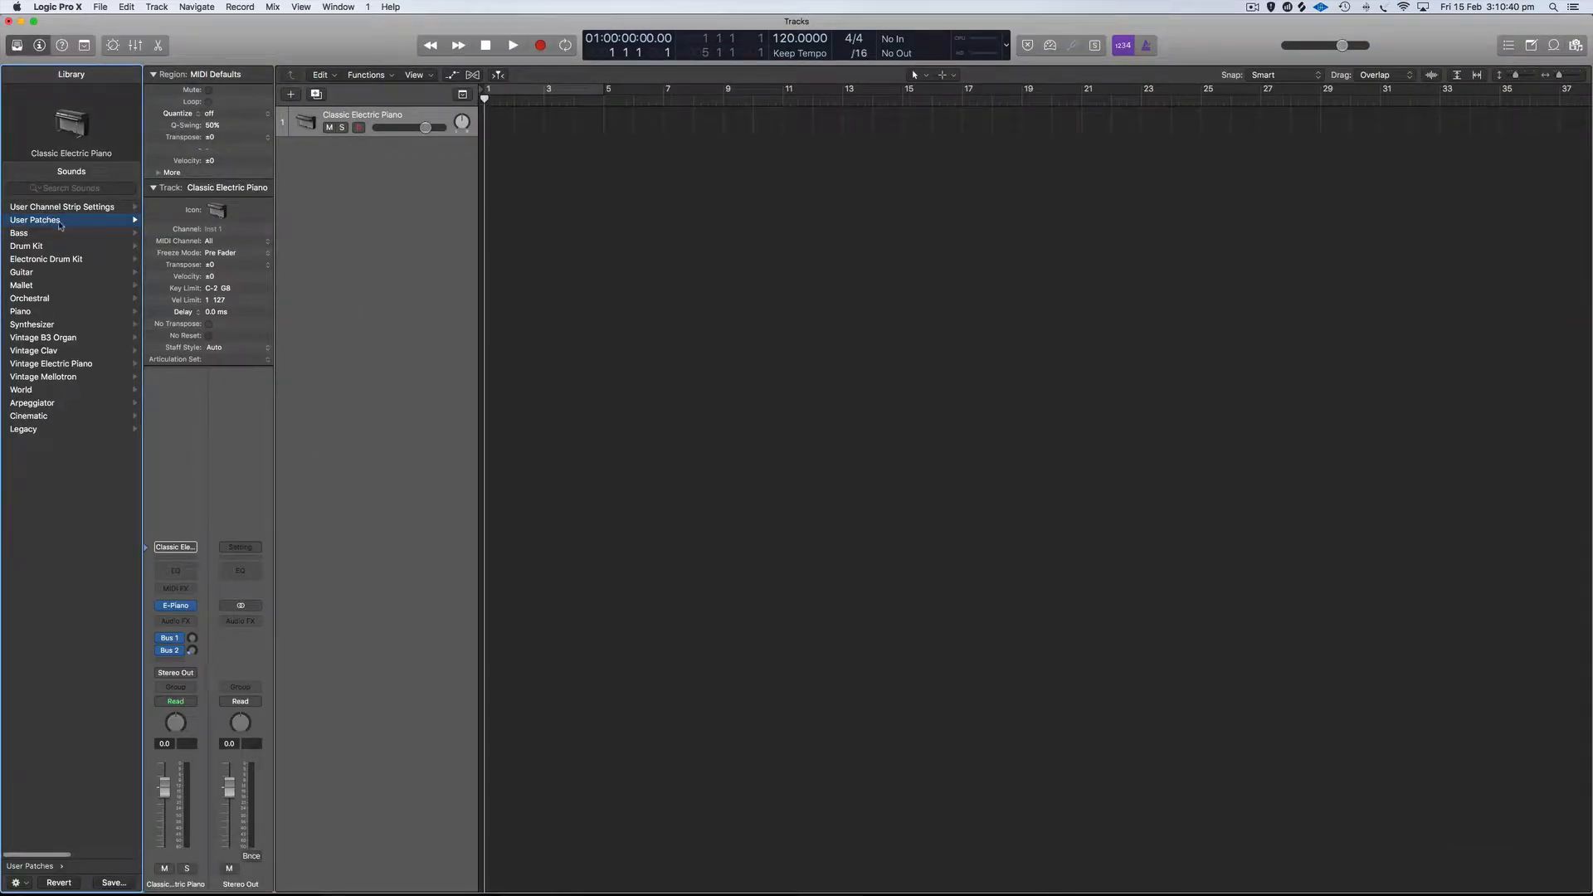
left_click(17, 45)
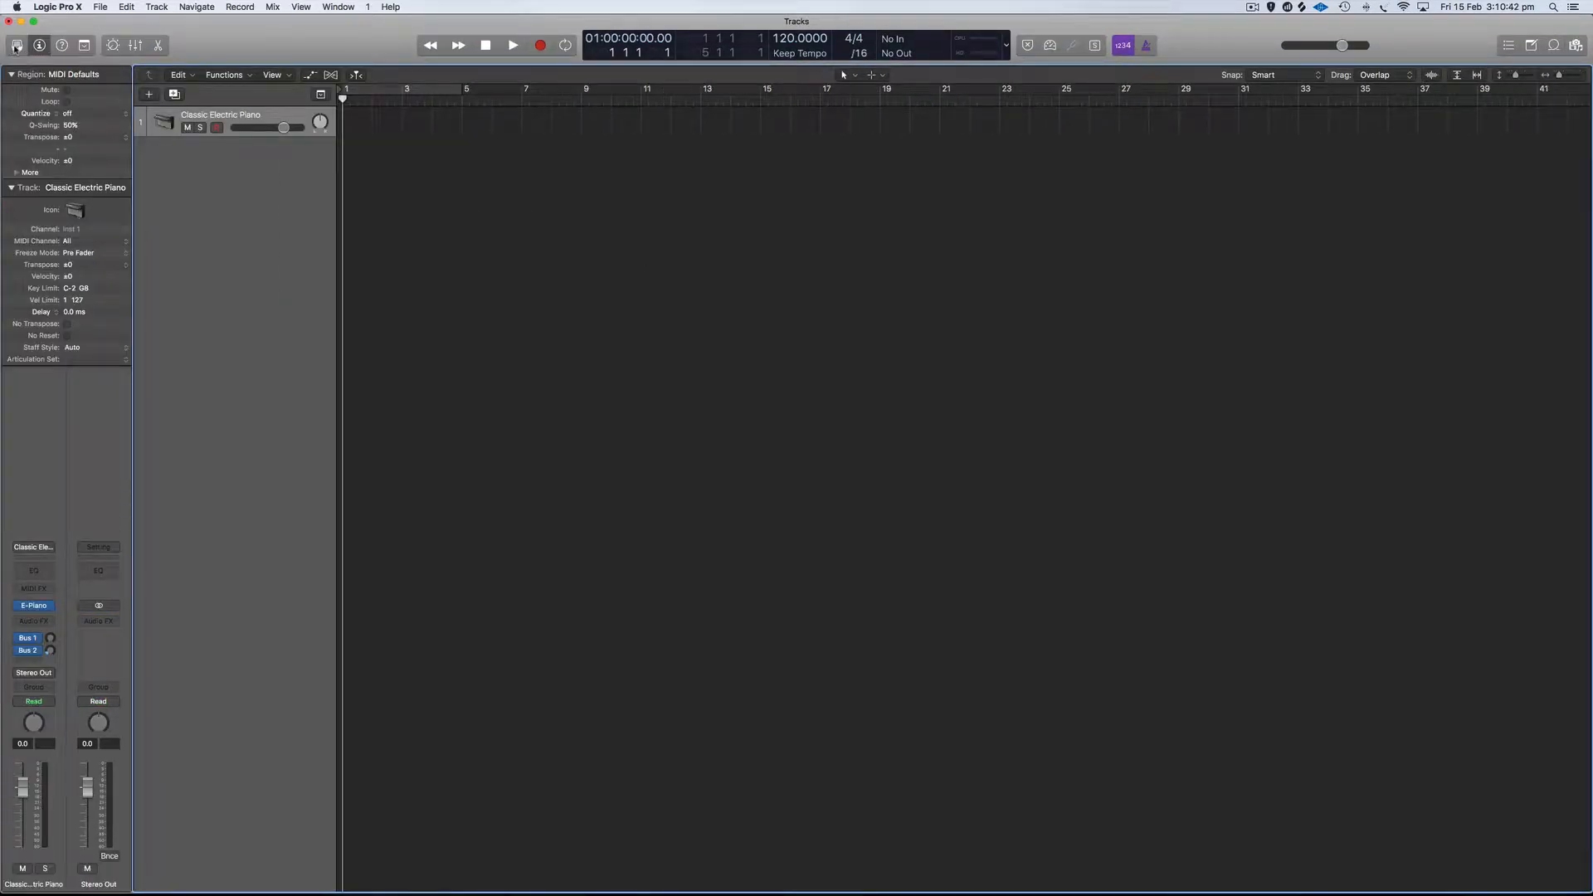
left_click(16, 47)
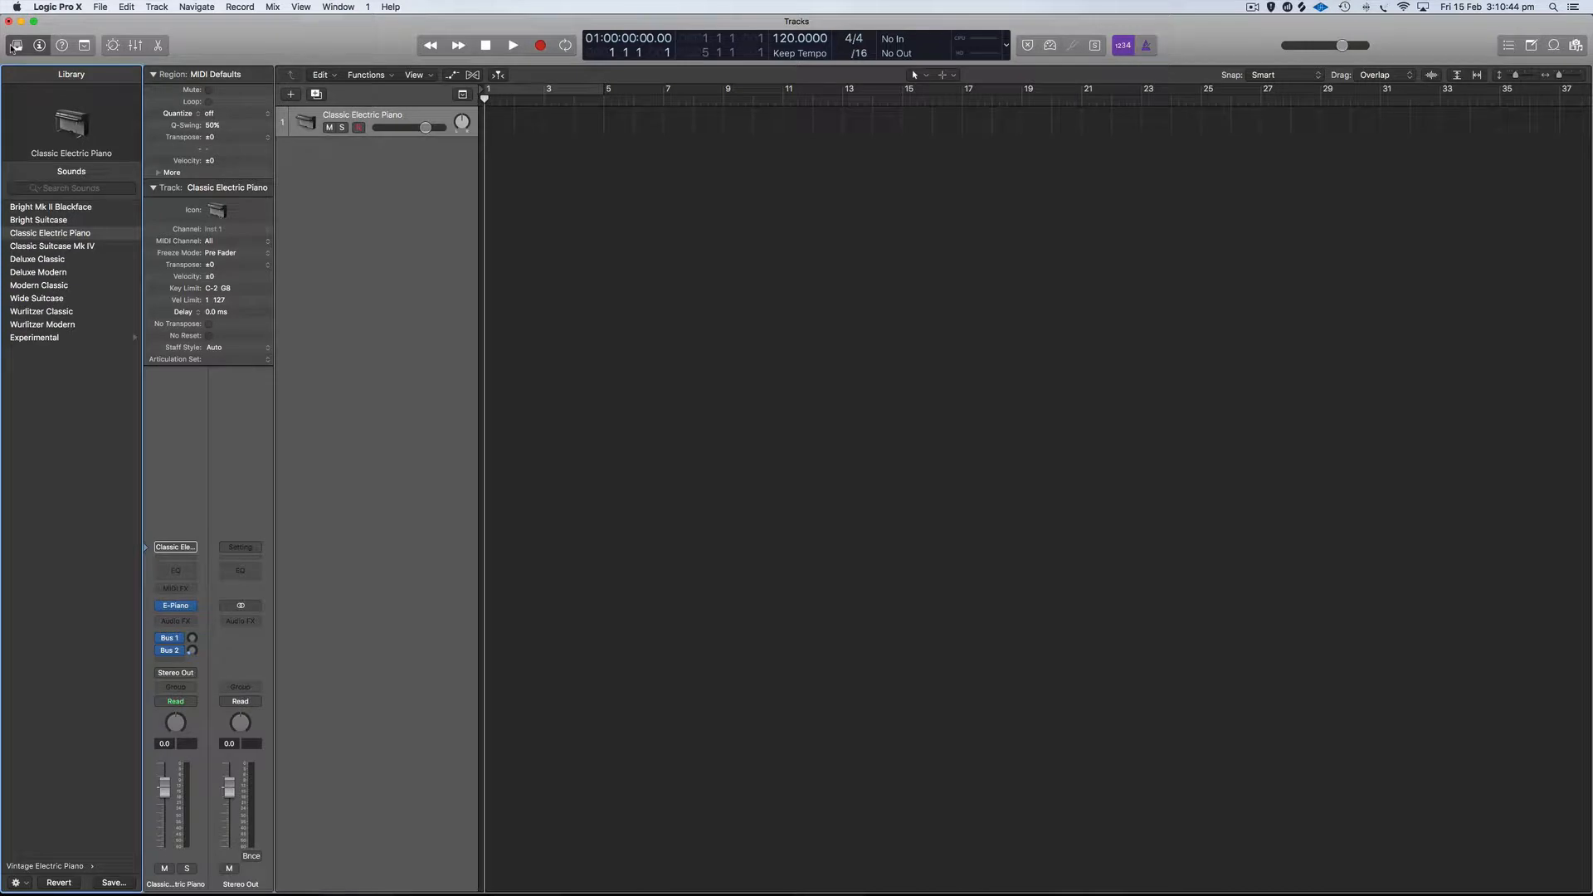
scroll(75, 282, "left", 5)
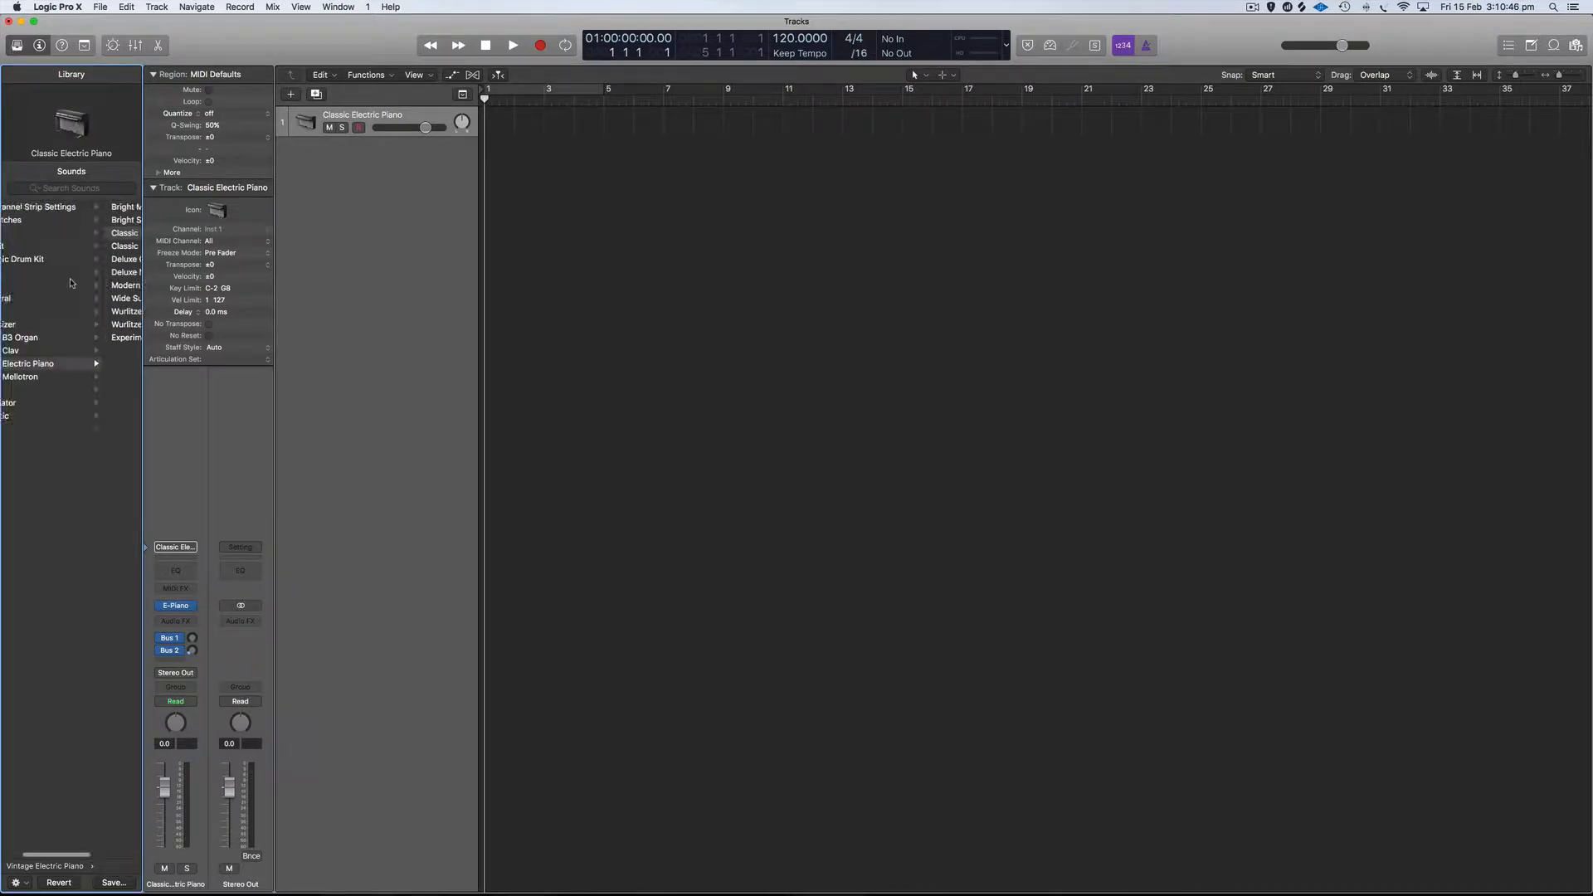
scroll(75, 282, "right", 5)
scroll(75, 282, "left", 5)
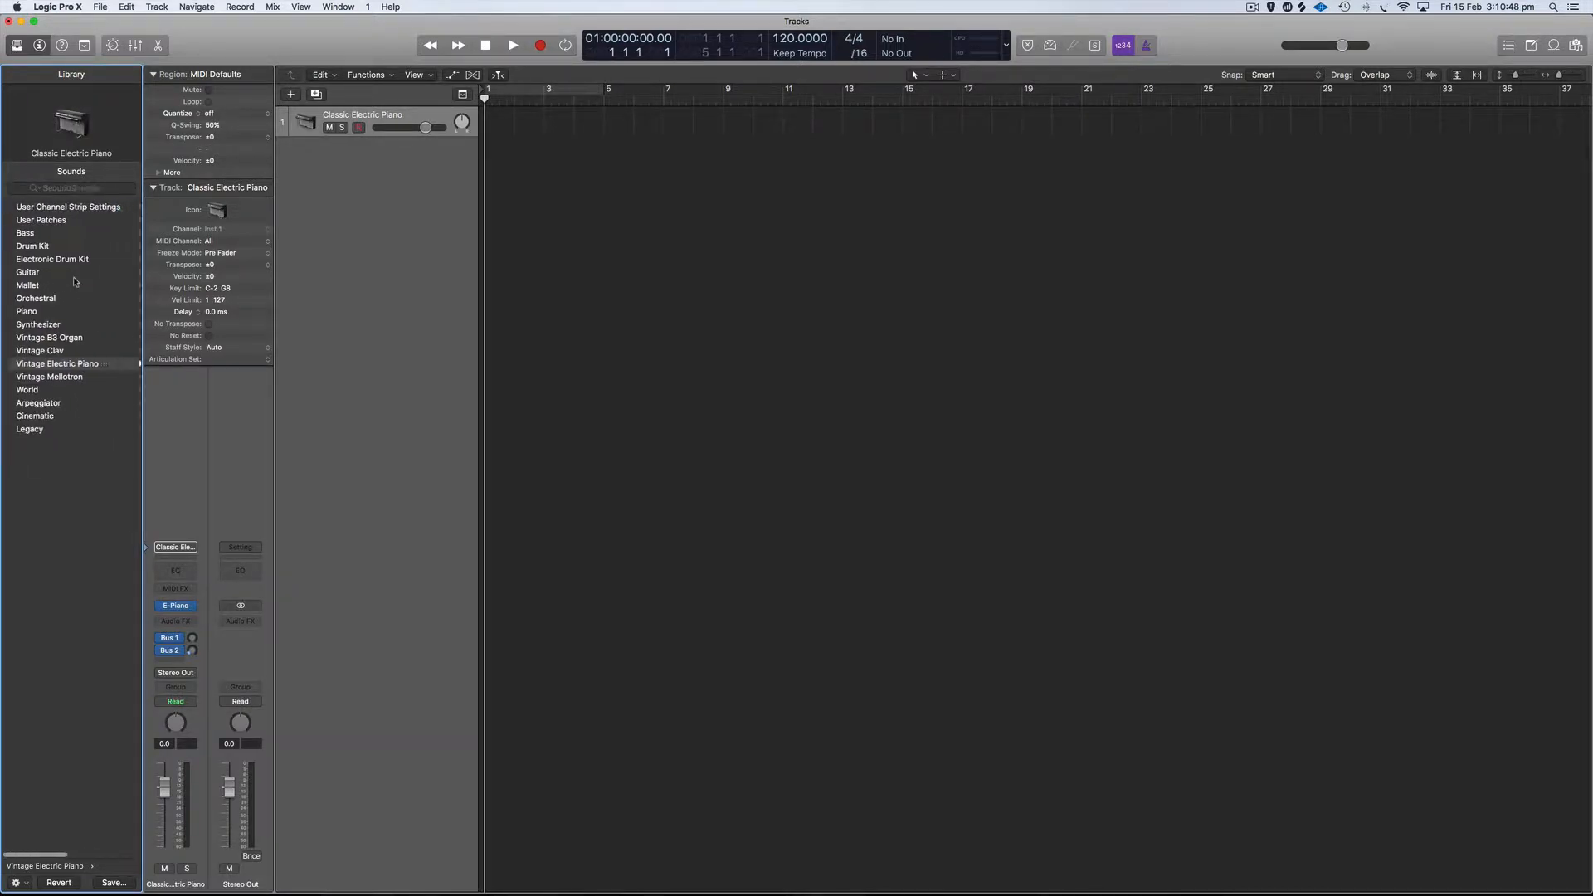
scroll(74, 282, "right", 5)
scroll(75, 282, "left", 5)
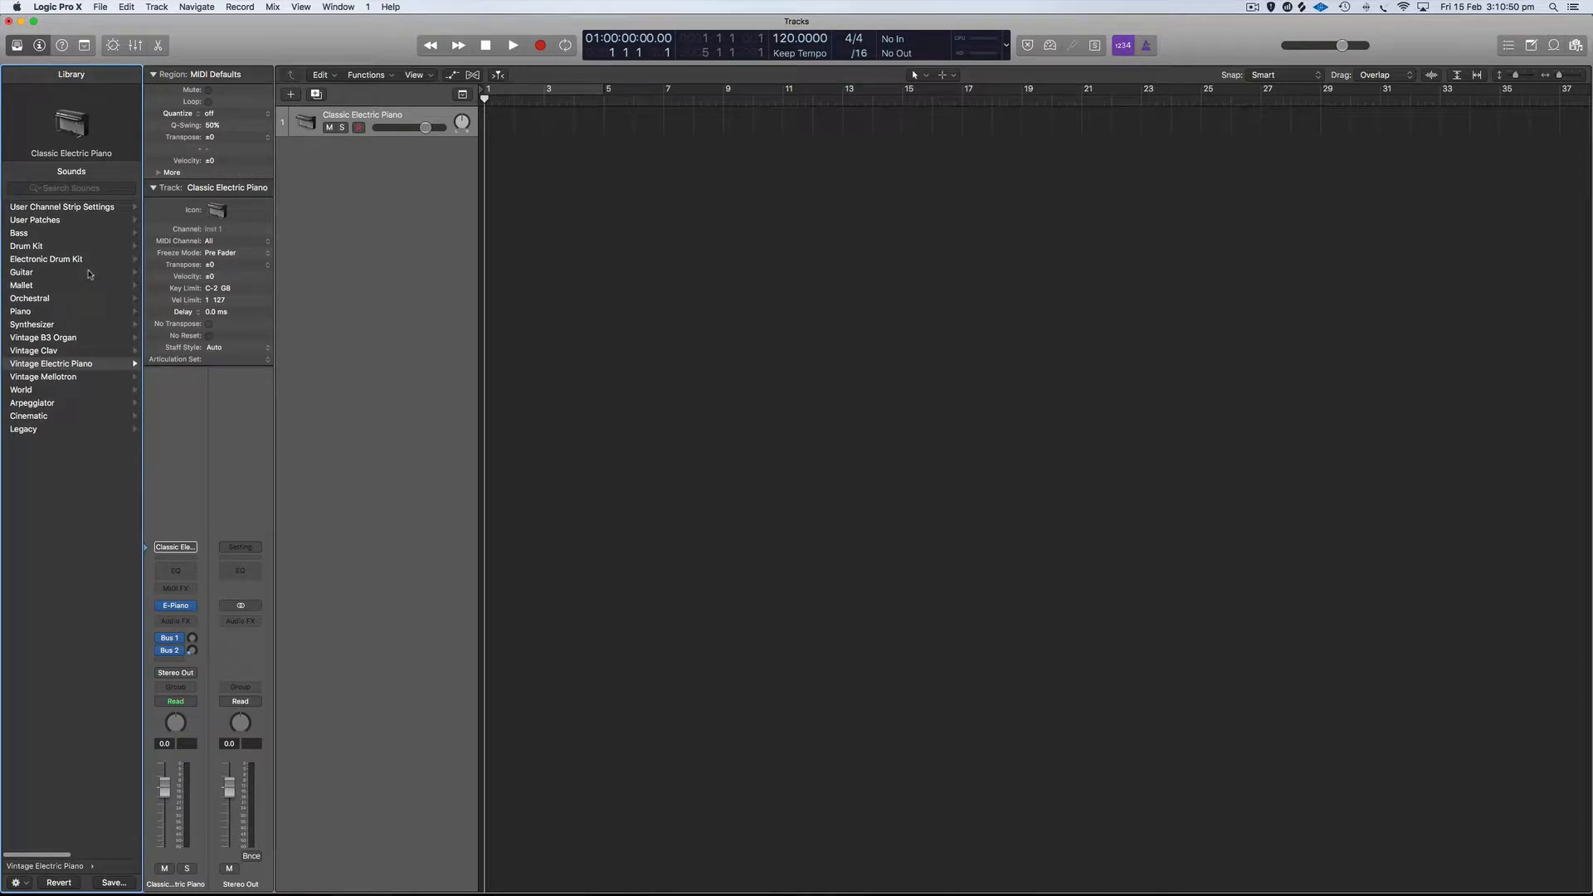
Browse the user patches to MainStage Patches, Vocal Synths Patches, Vocal Synths Patches (Logic), Vocal Splice Leads.
left_click(62, 221)
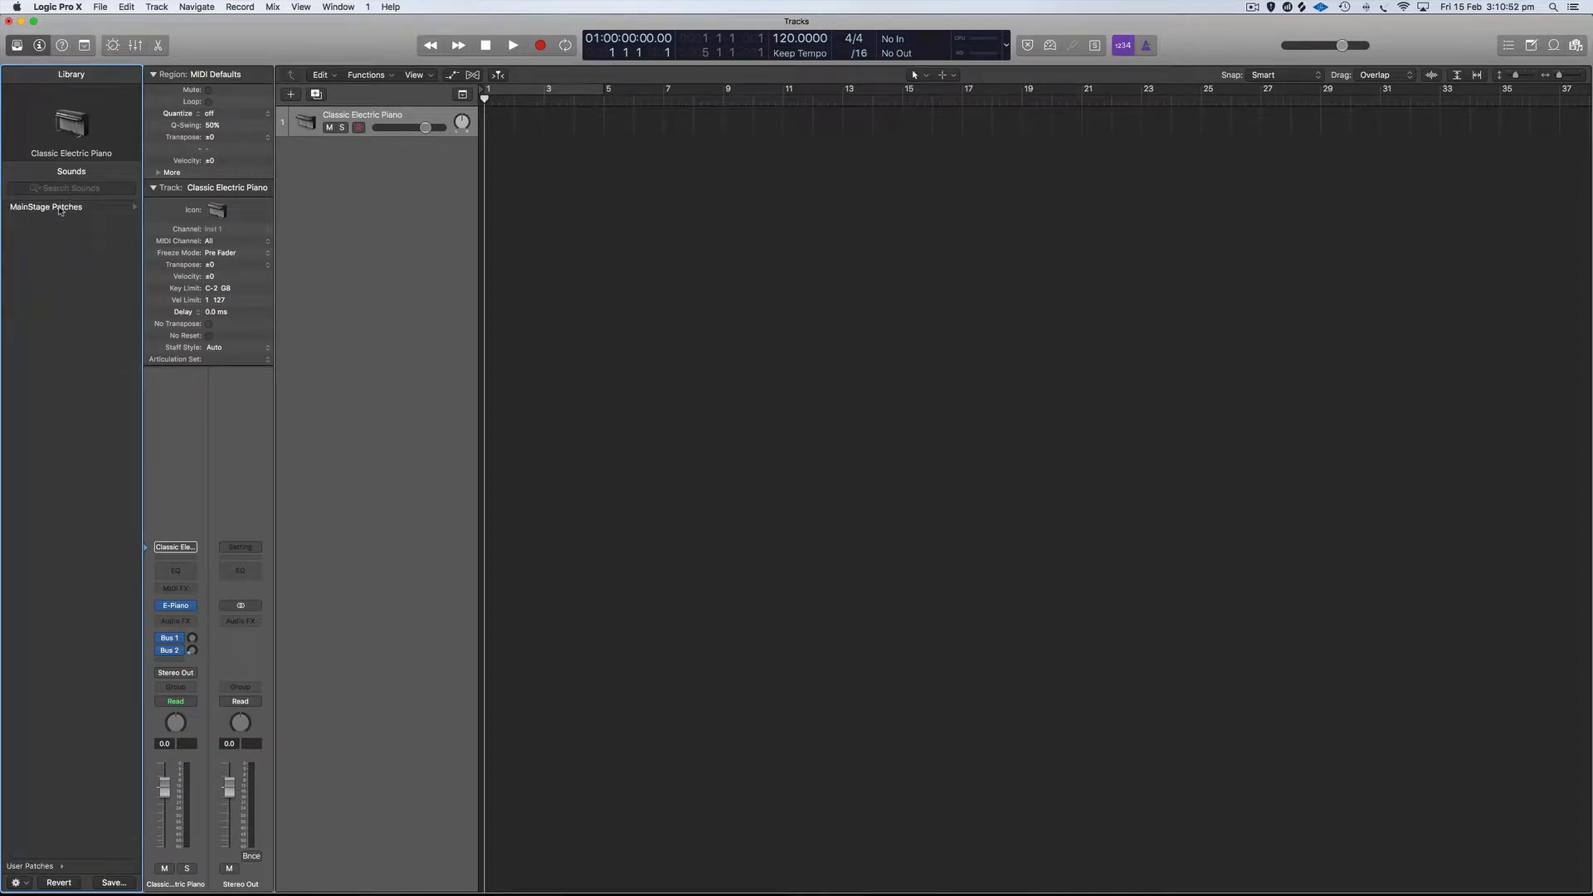
left_click(60, 209)
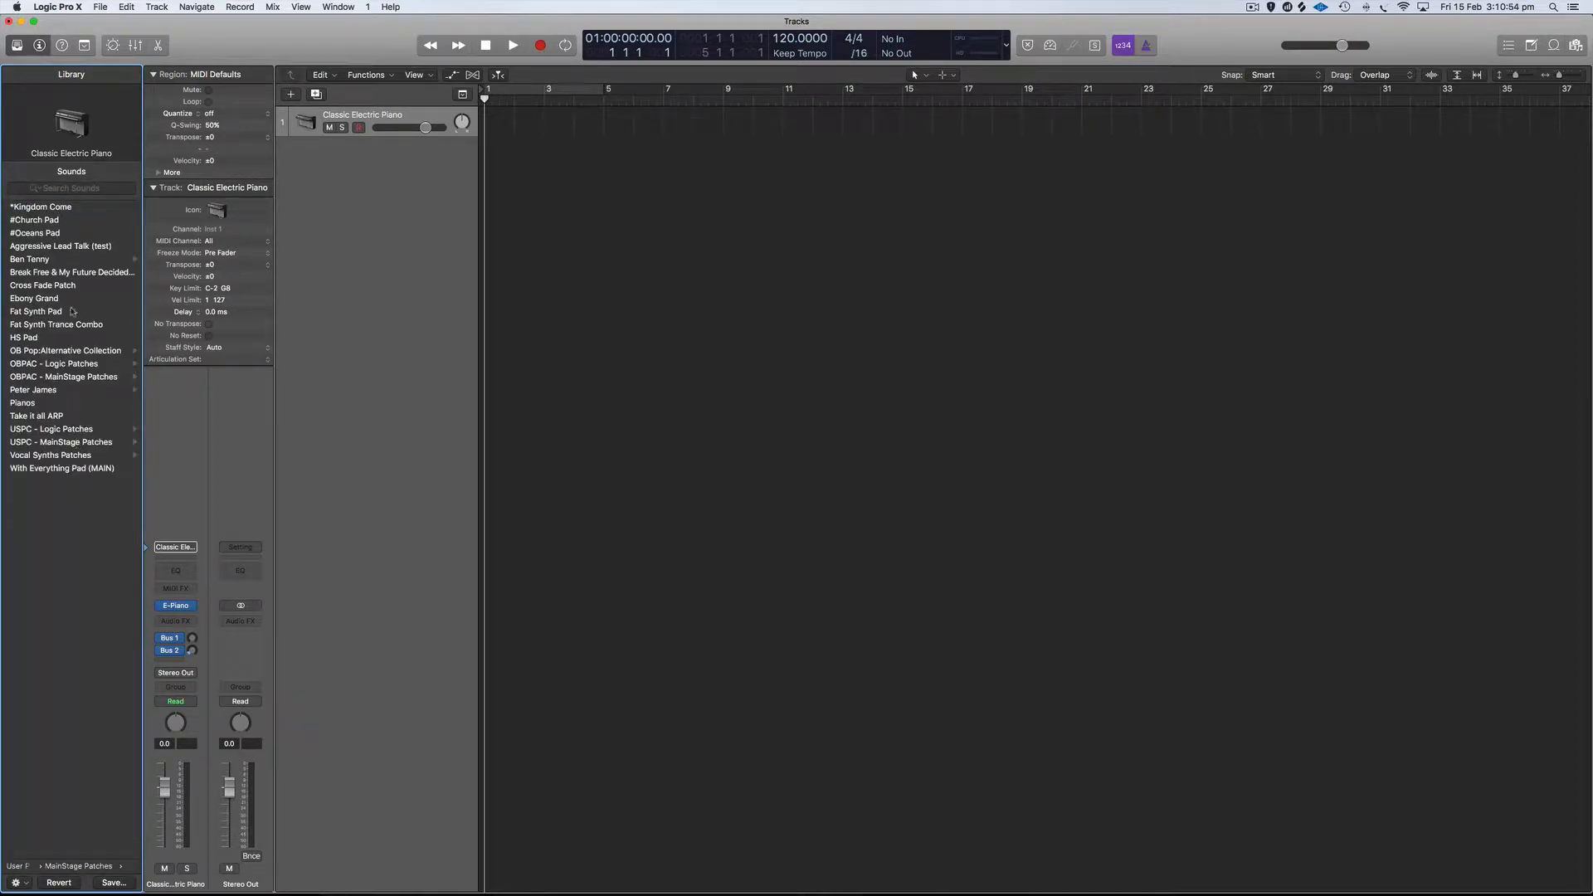
left_click(71, 455)
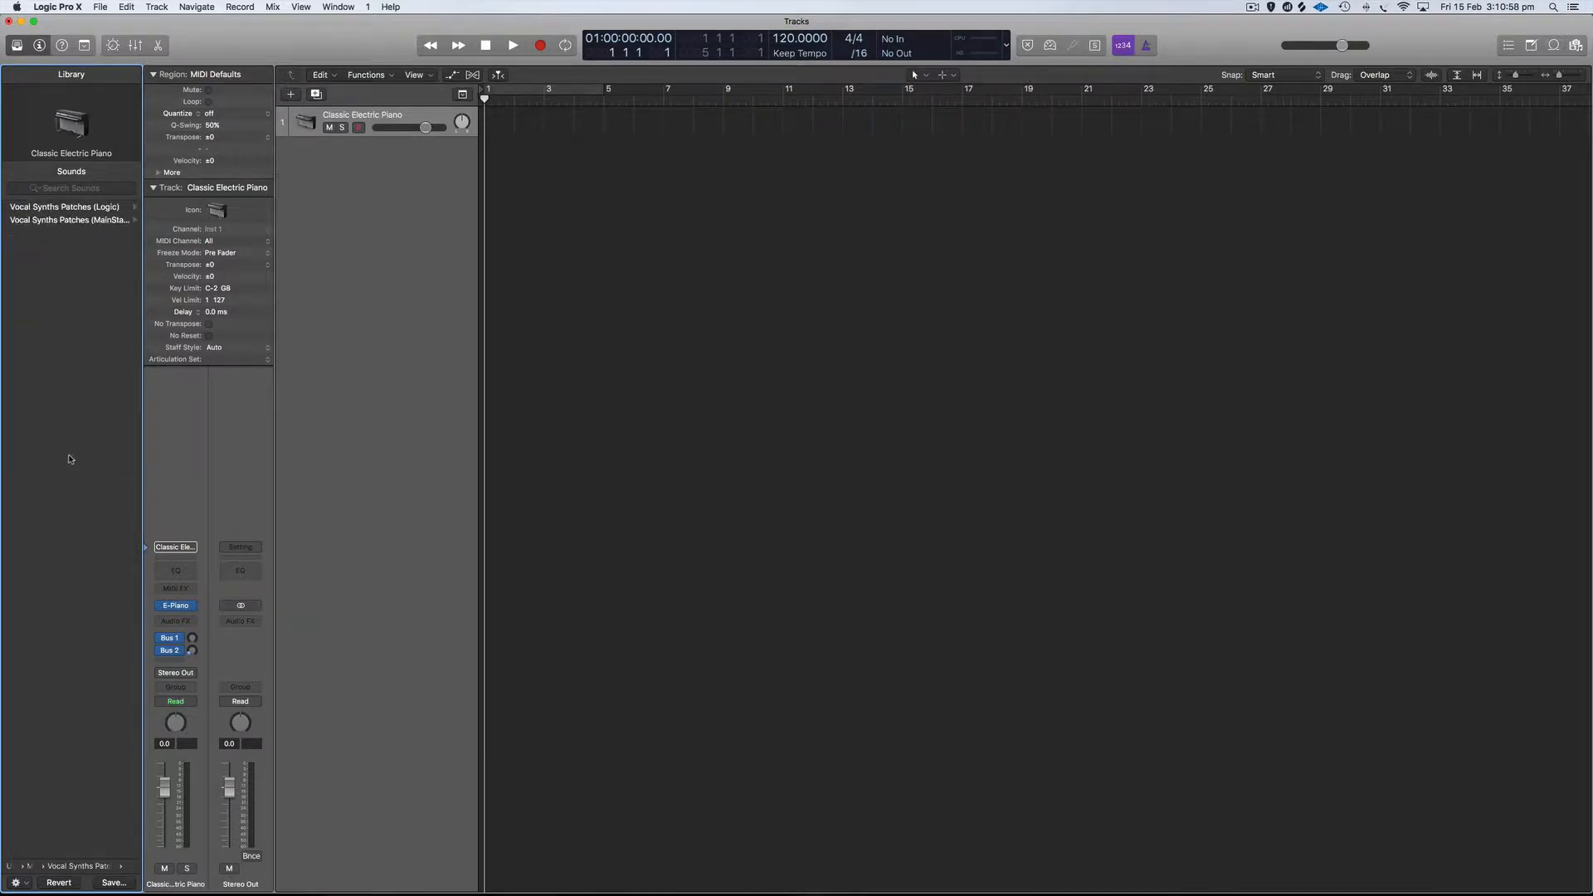
left_click(97, 208)
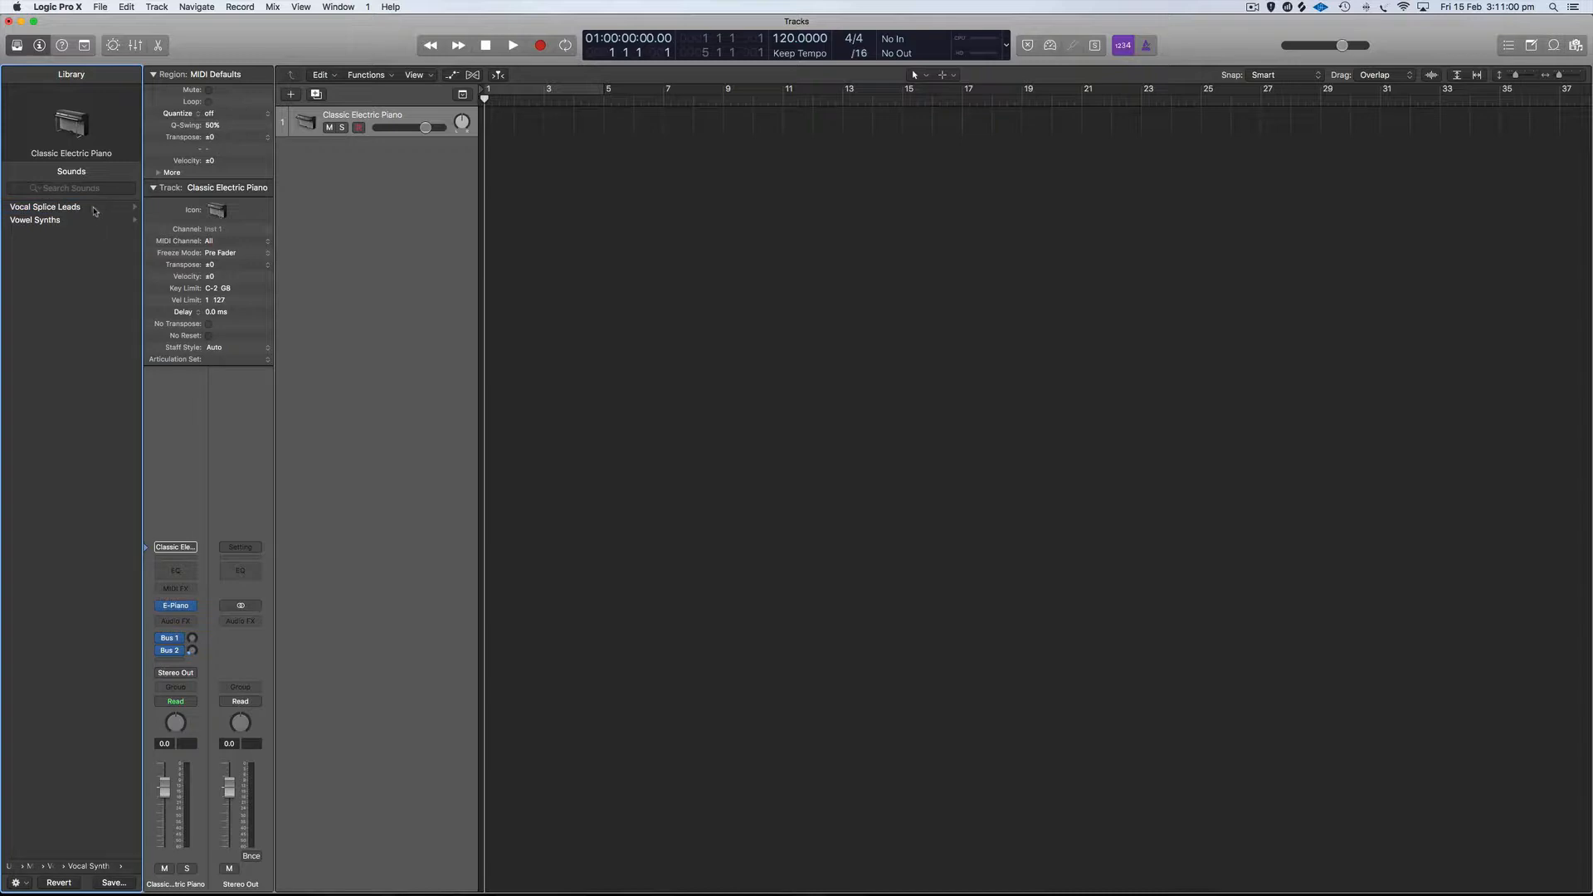
left_click(74, 208)
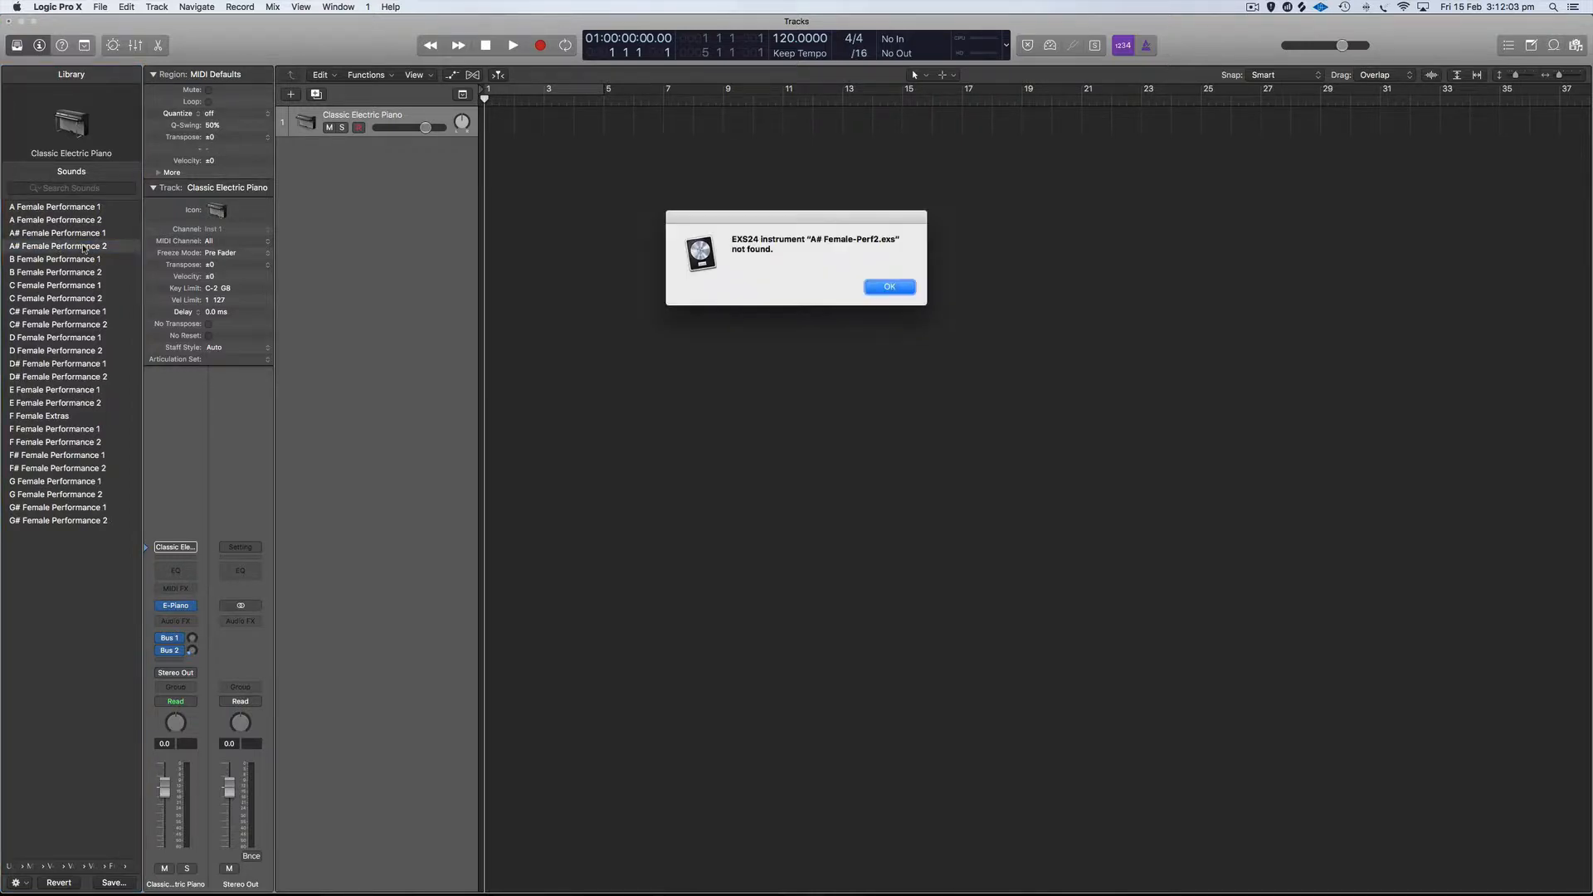
Dismiss all the missing EXS24 instrument alerts to finish loading the A# Female Performance 2 patch.
left_click(888, 290)
left_click(888, 290)
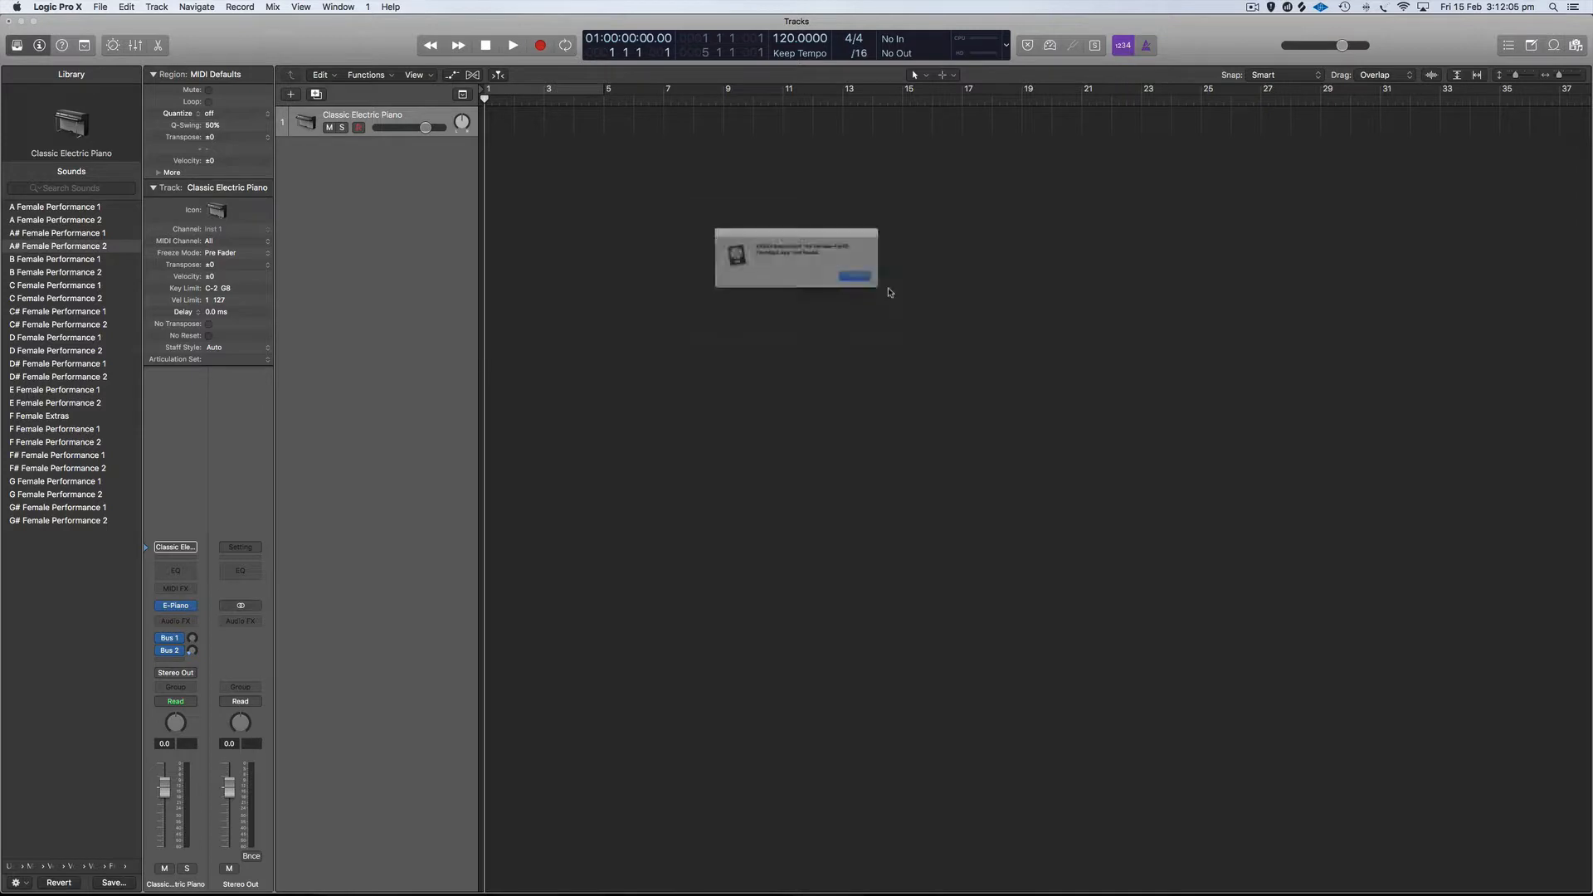
left_click(888, 290)
left_click(888, 290)
left_click(889, 290)
left_click(889, 290)
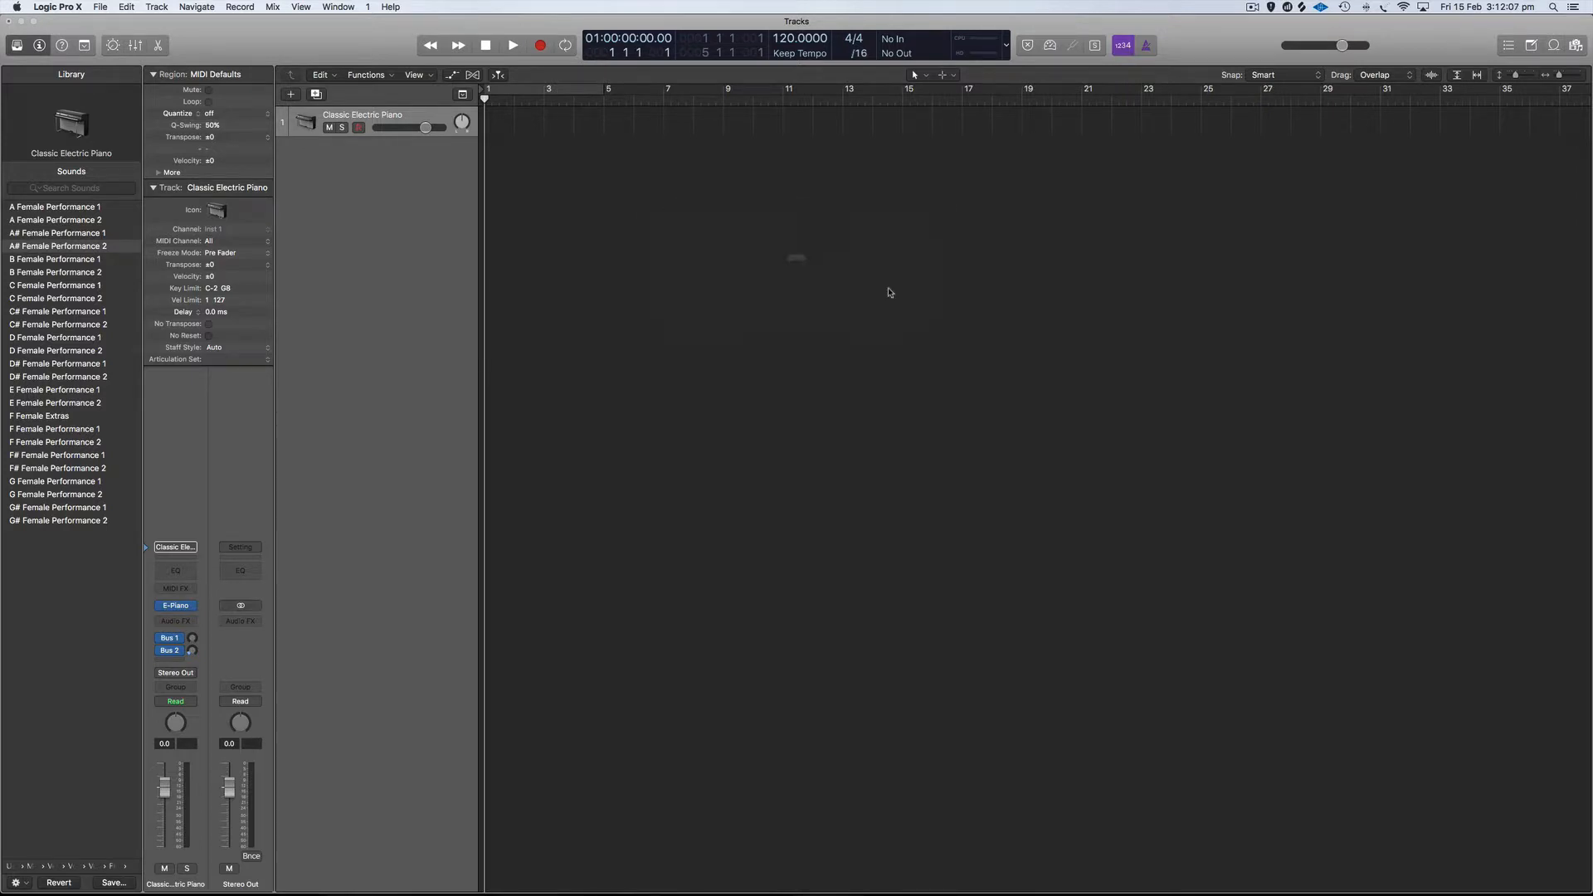
left_click(889, 290)
left_click(888, 290)
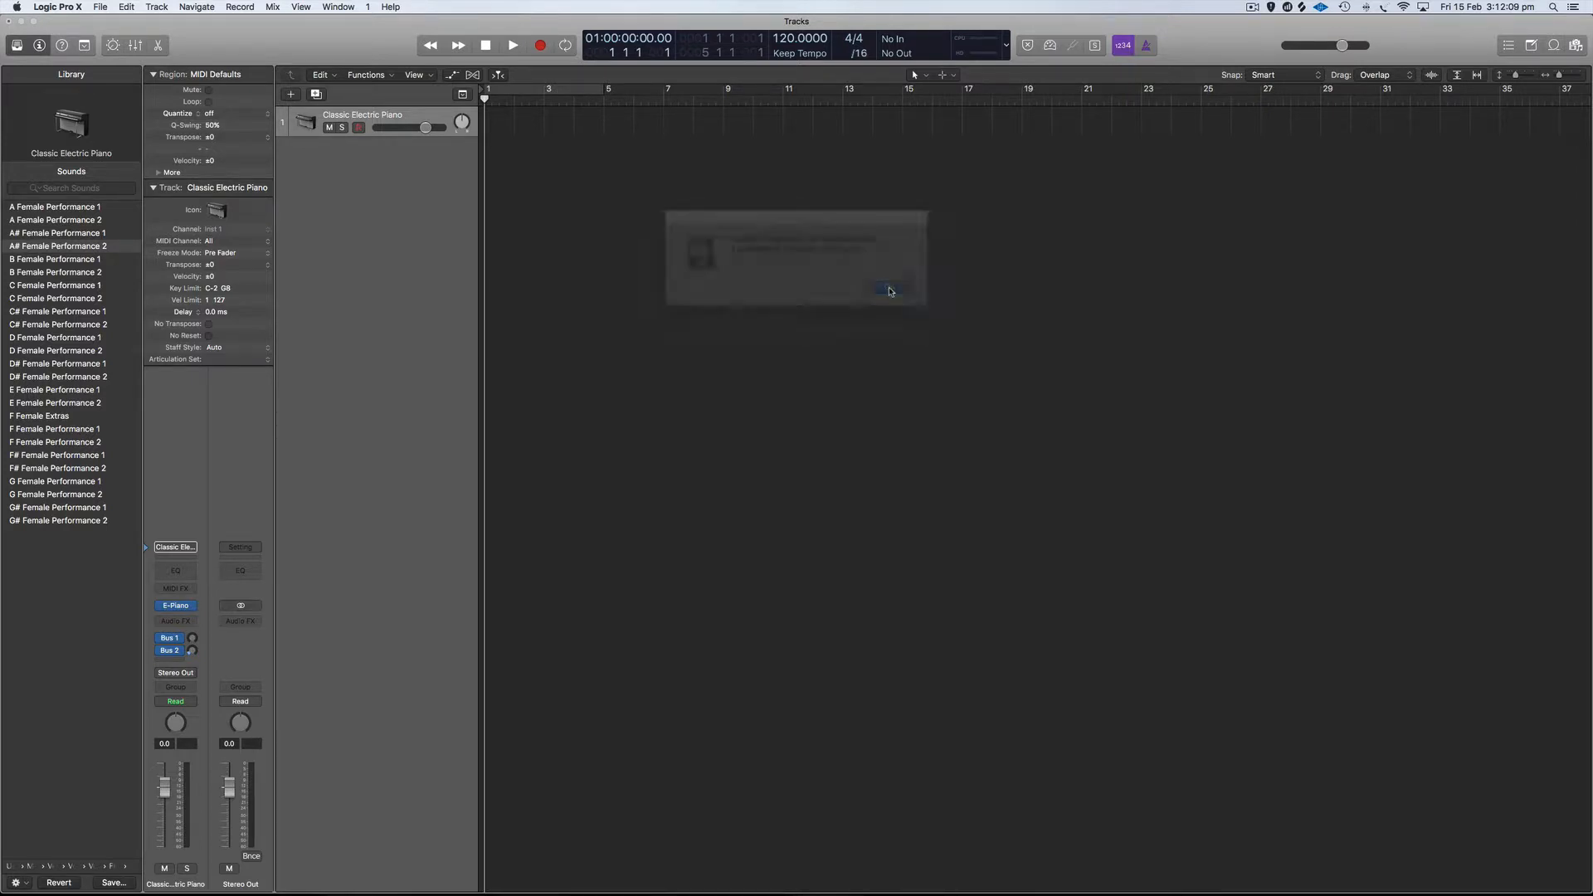
left_click(889, 291)
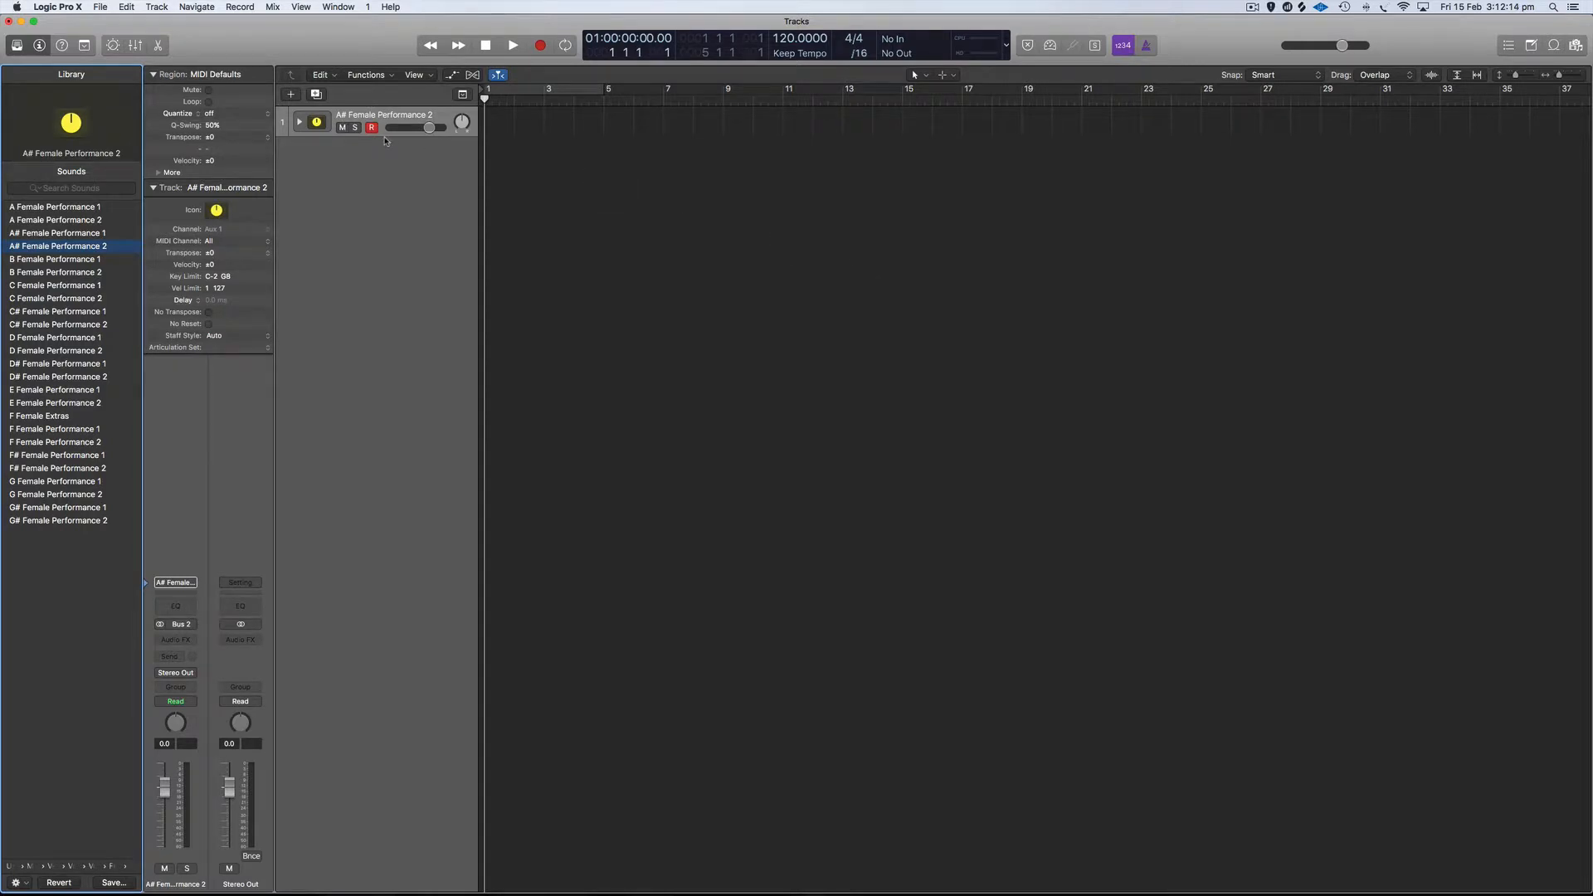
Expand the A# Female Performance 2 track stack and examine its individual instrument tracks.
left_click(299, 123)
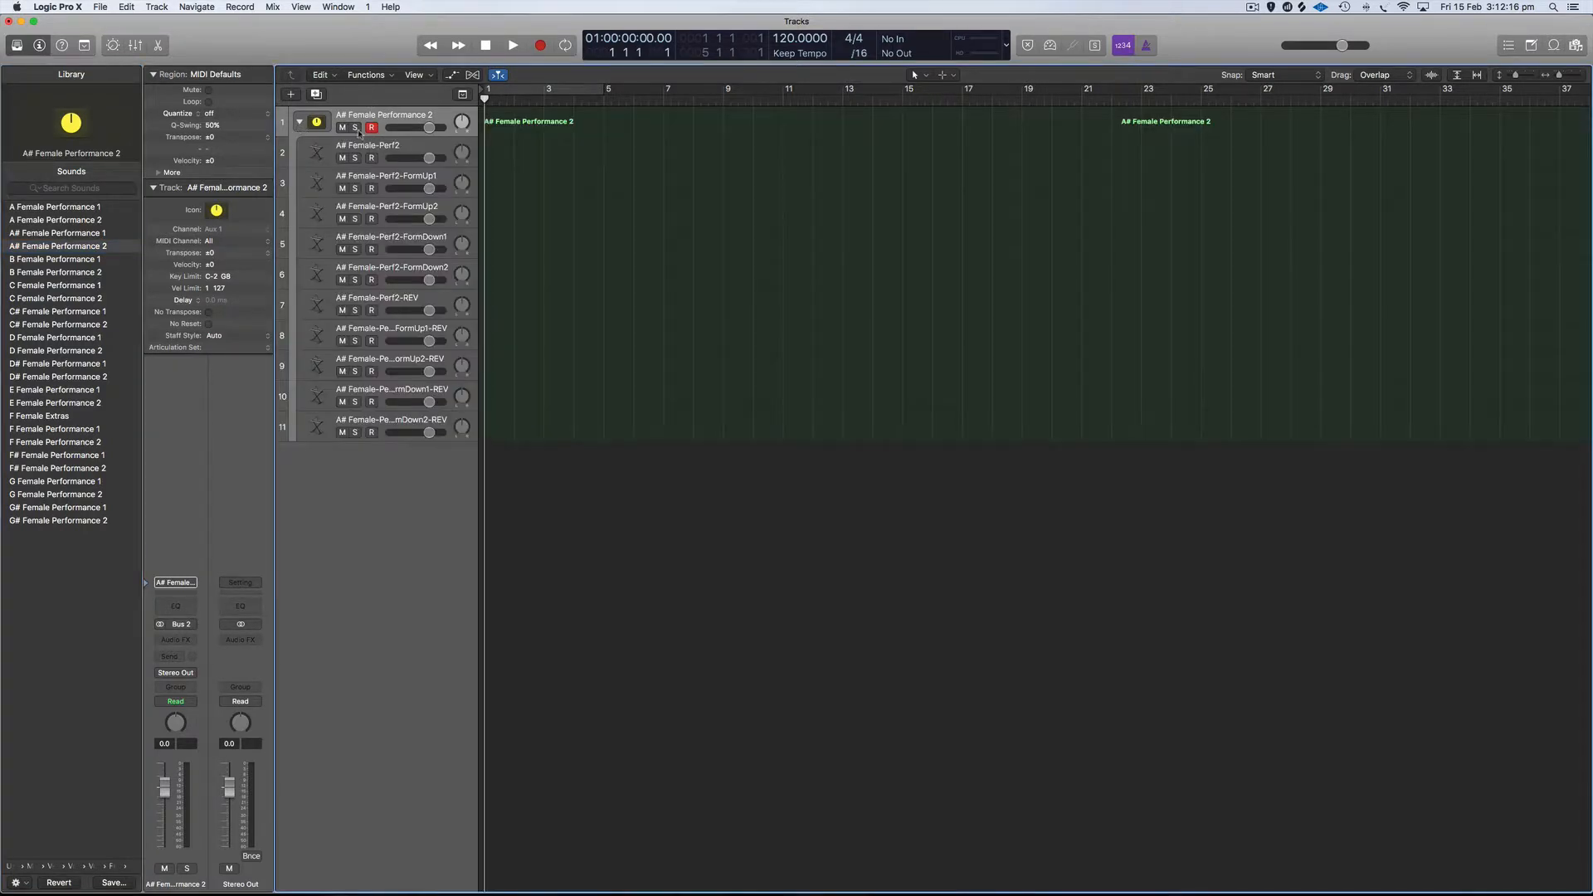
left_click(387, 147)
left_click(389, 179)
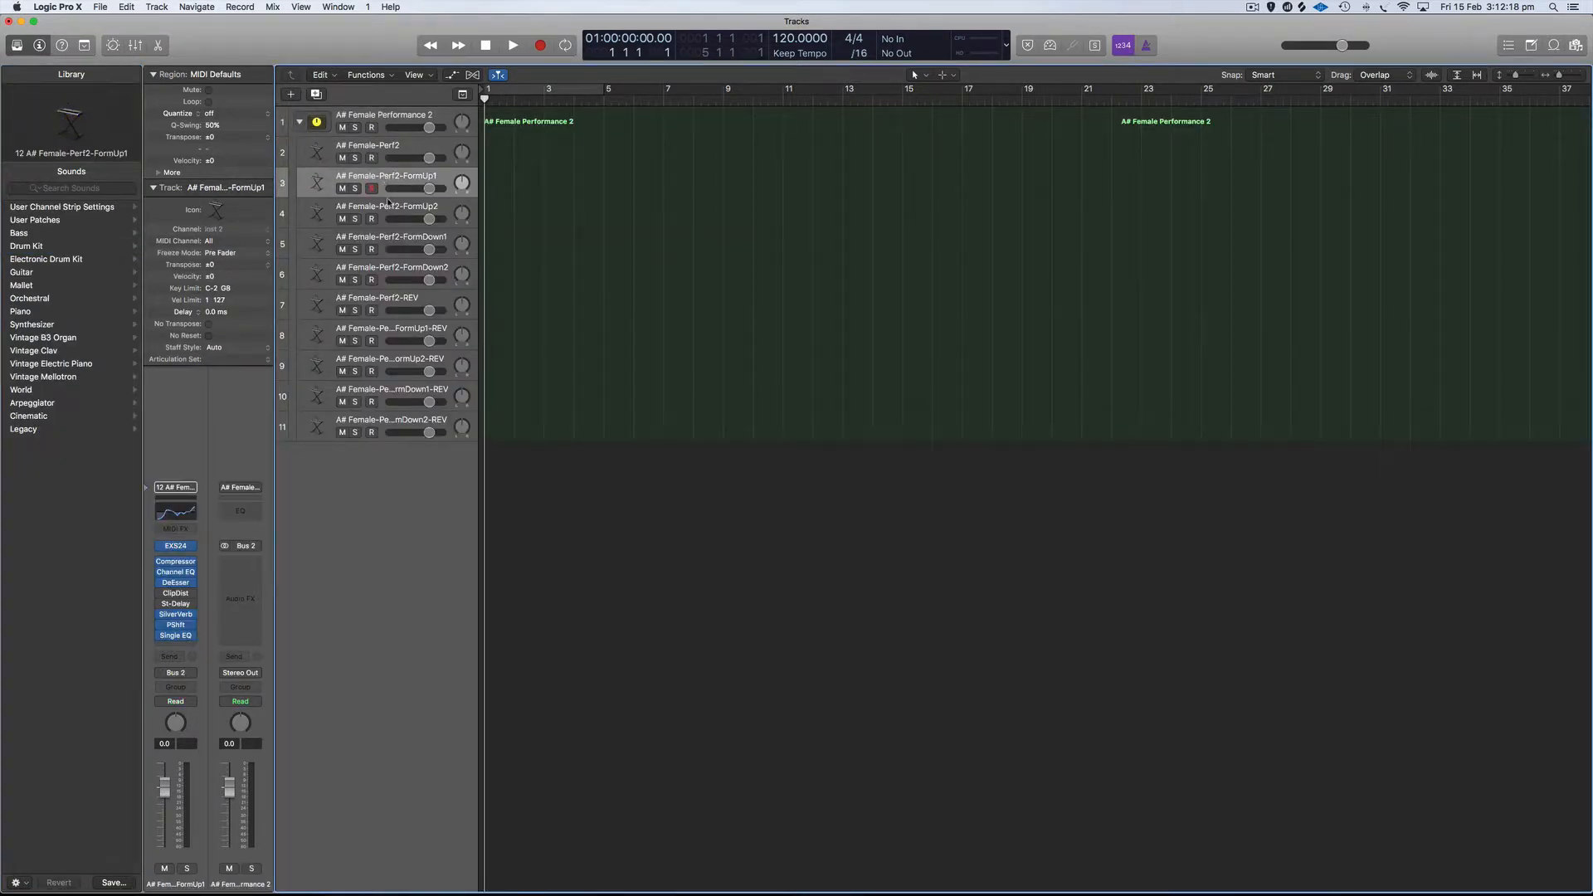
left_click(389, 199)
left_click(383, 114)
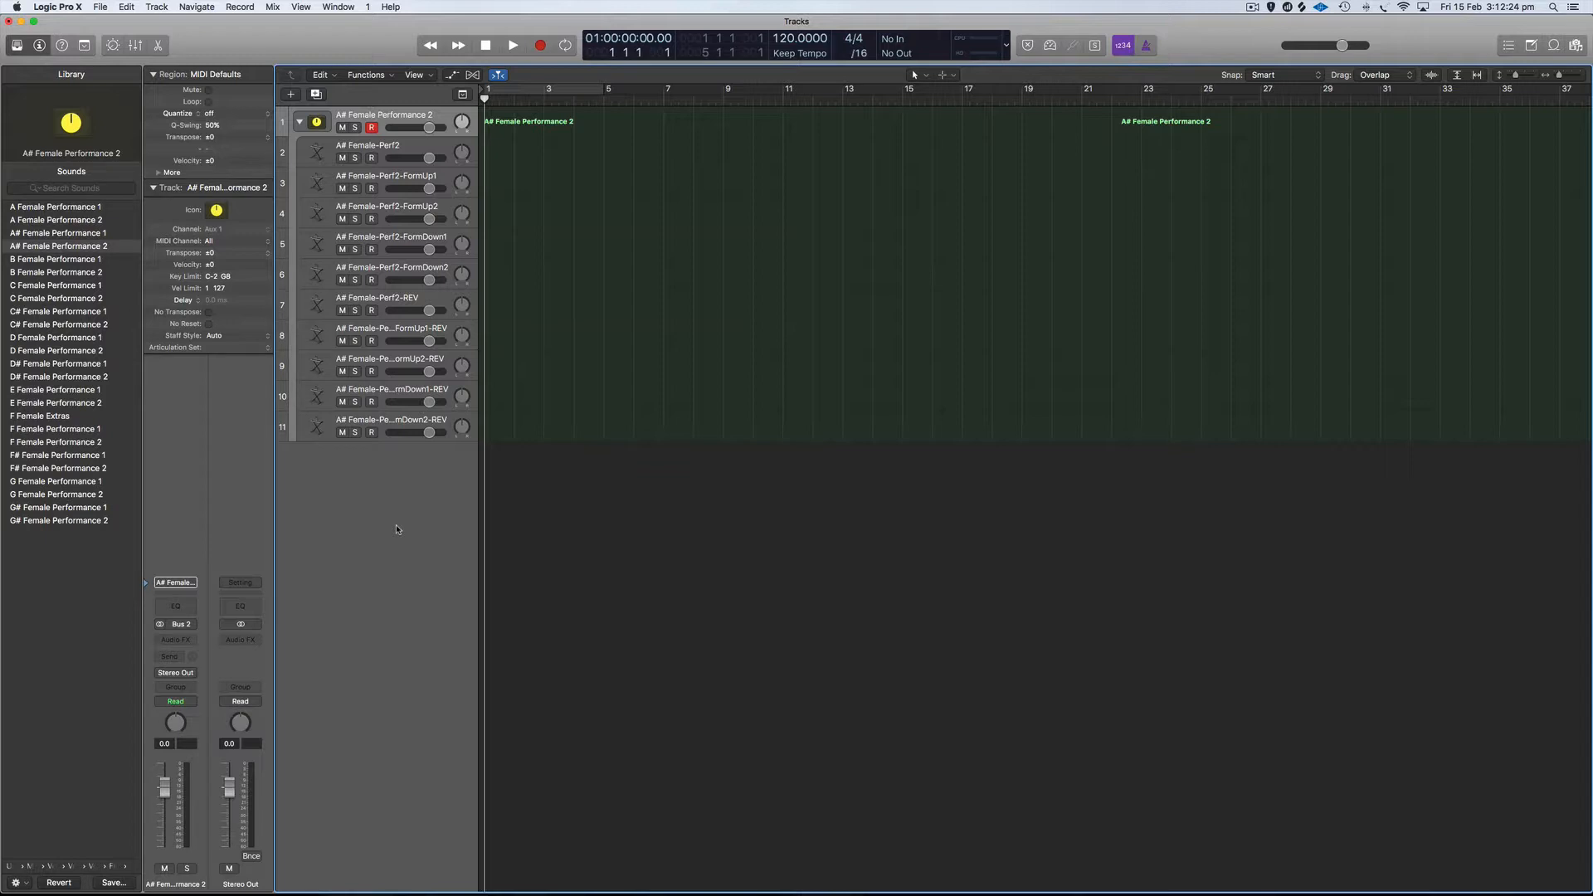
left_click(393, 145)
left_click(381, 177)
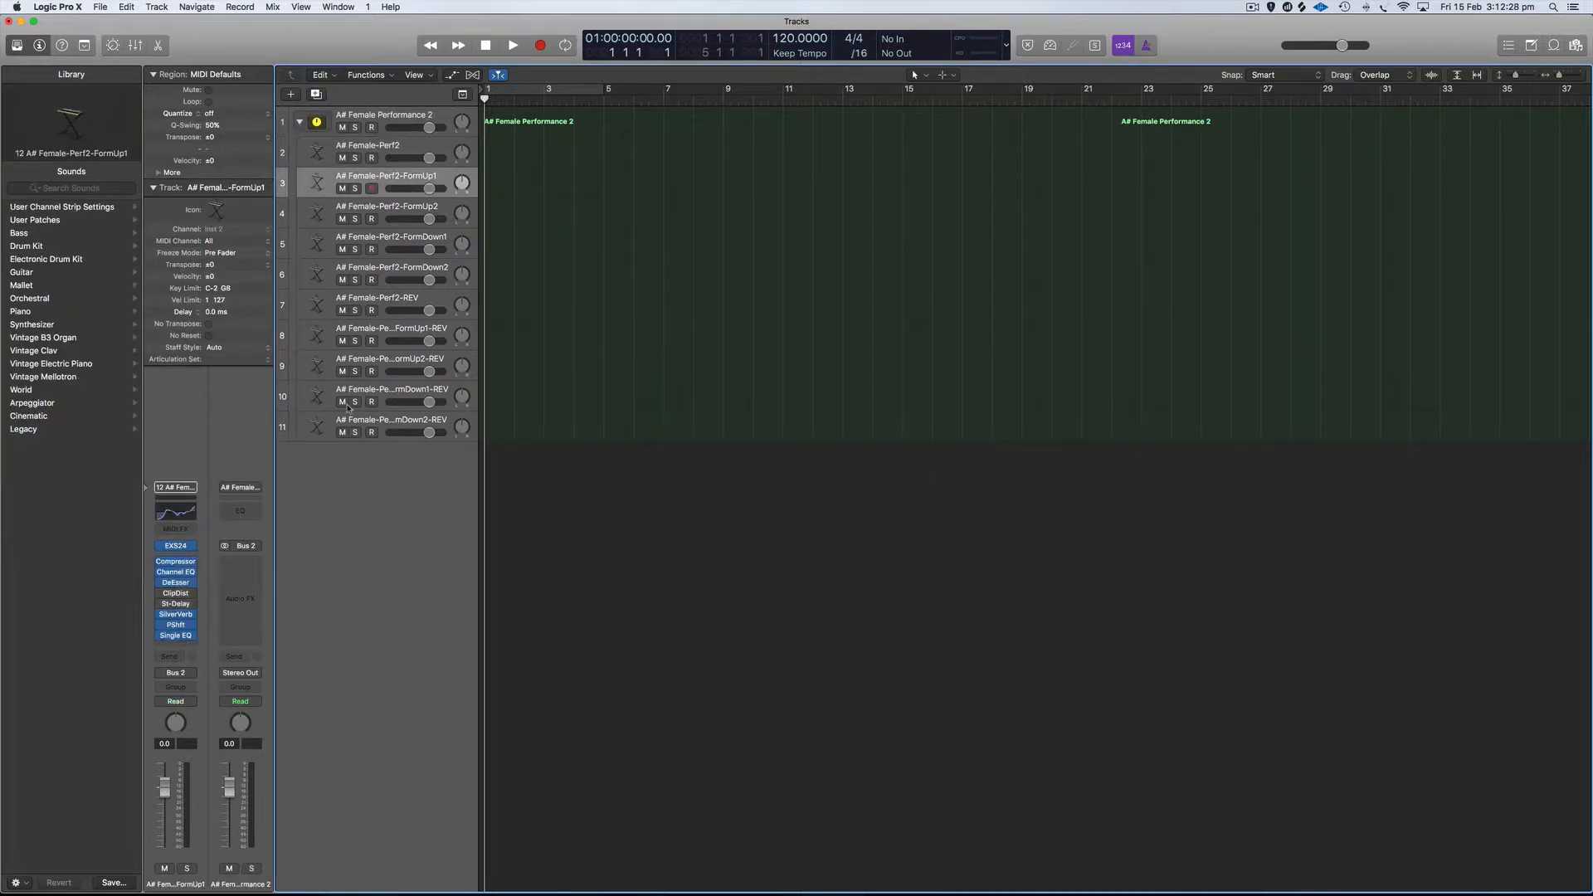
Move the A# Female-Perf2-FormDown1 track out of the stack and delete the A# Female Performance 2 stack.
left_click_drag(386, 239, 390, 497)
left_click(300, 122)
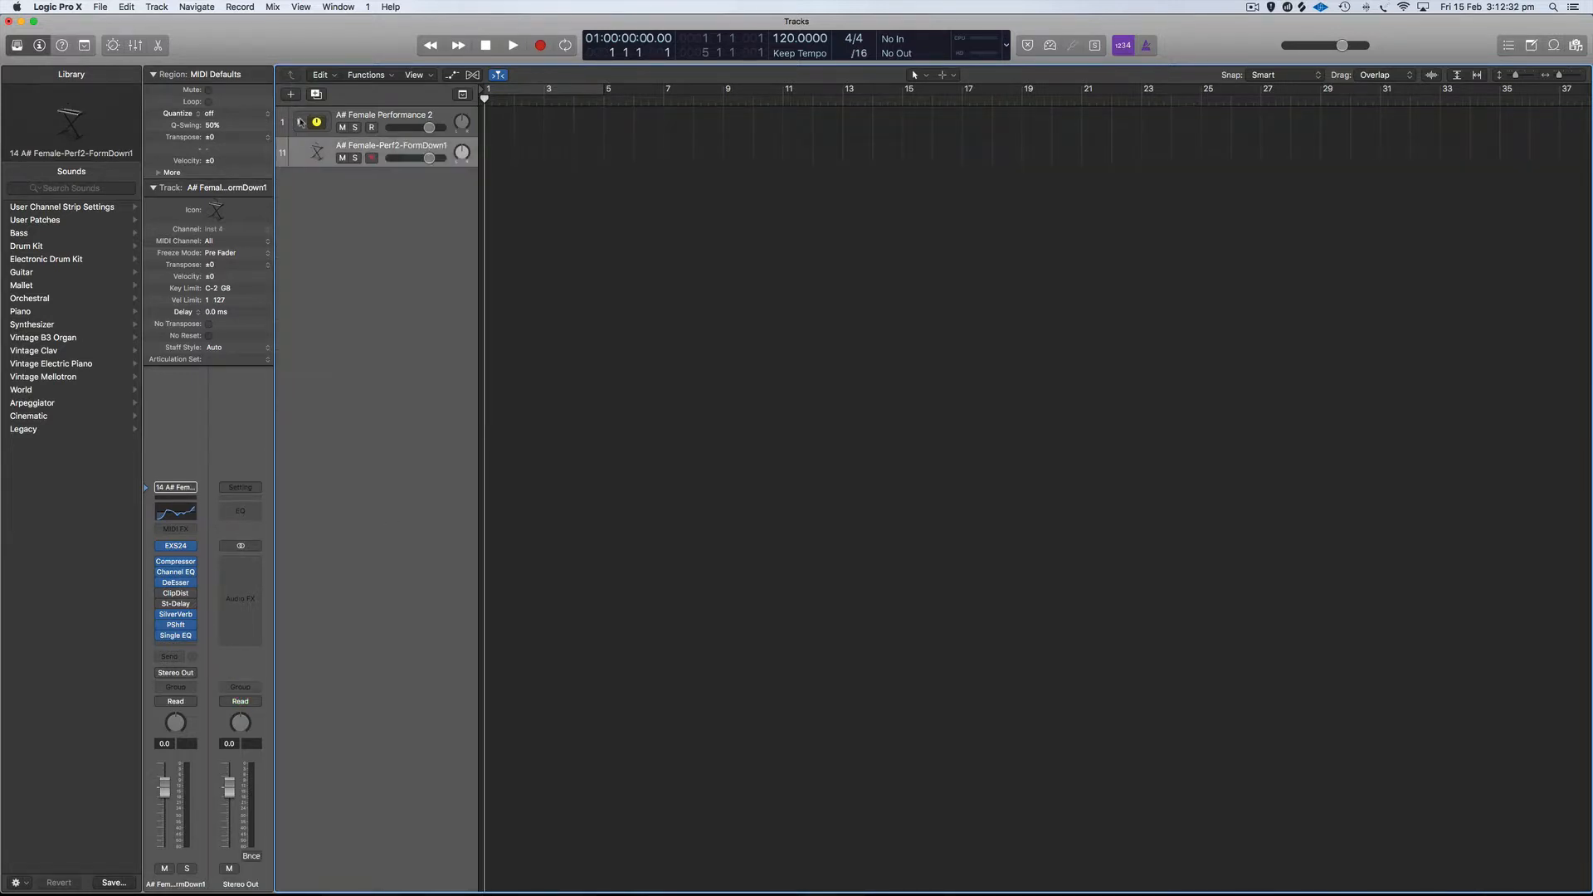
left_click(383, 119)
key("super+BackSpace")
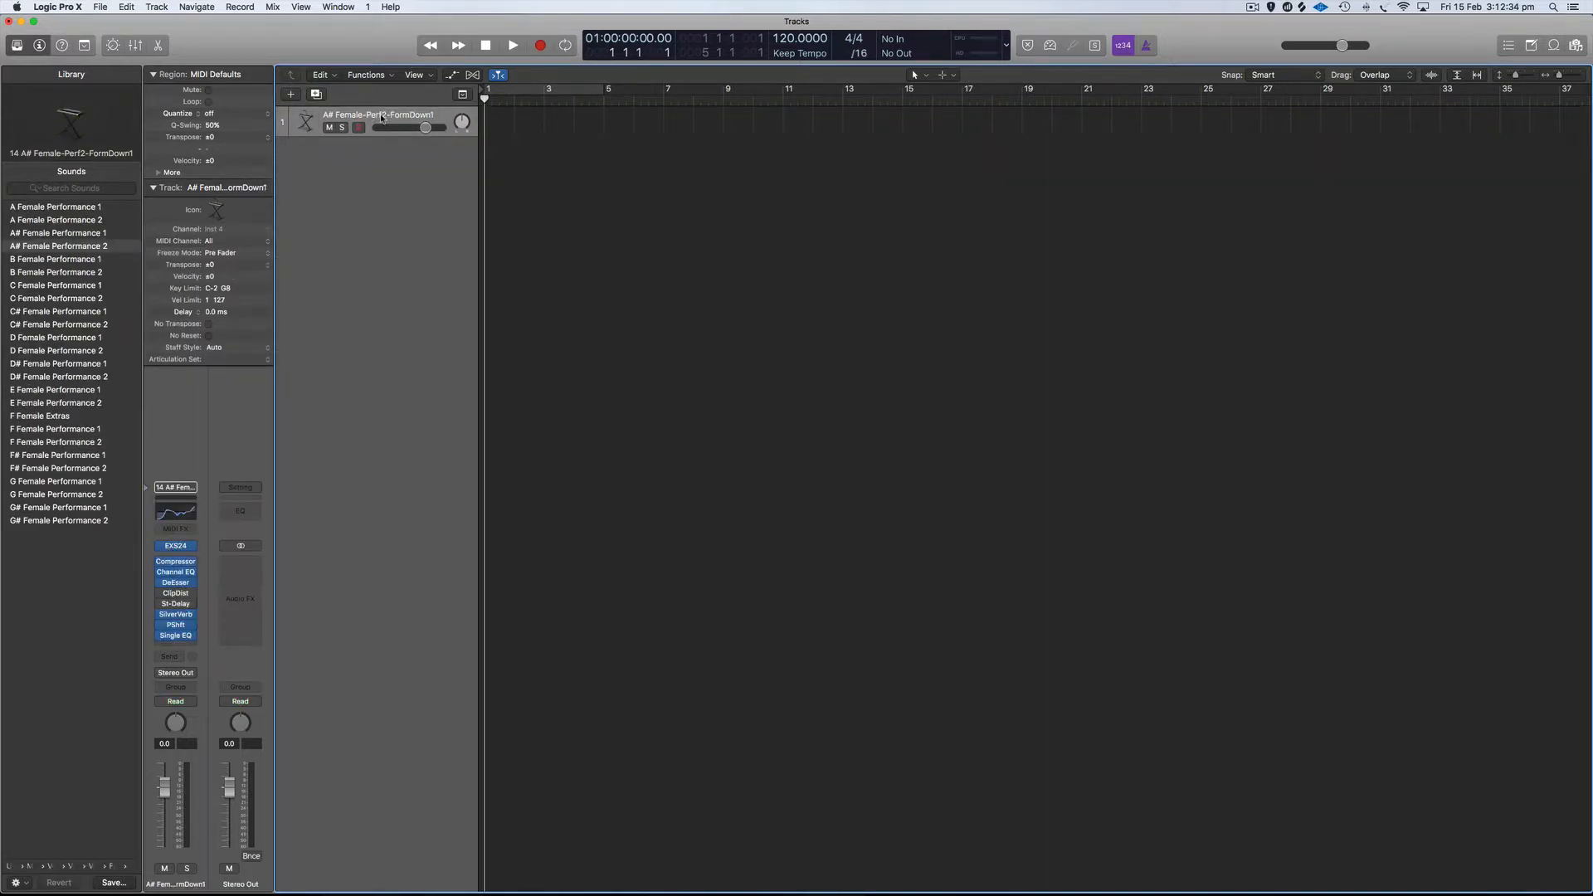